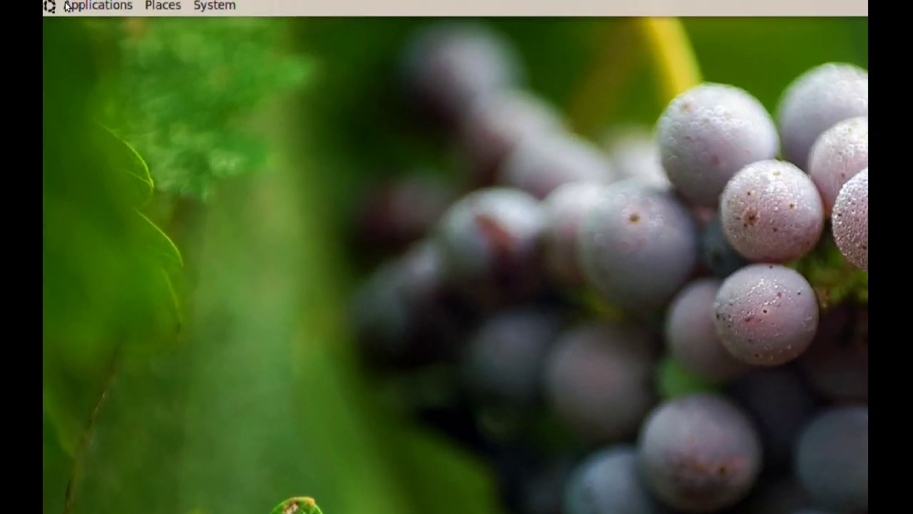
Open Ubuntu Software Center, search for "gourm", and view the details of Gourmet Recipe Manager
left_click(67, 5)
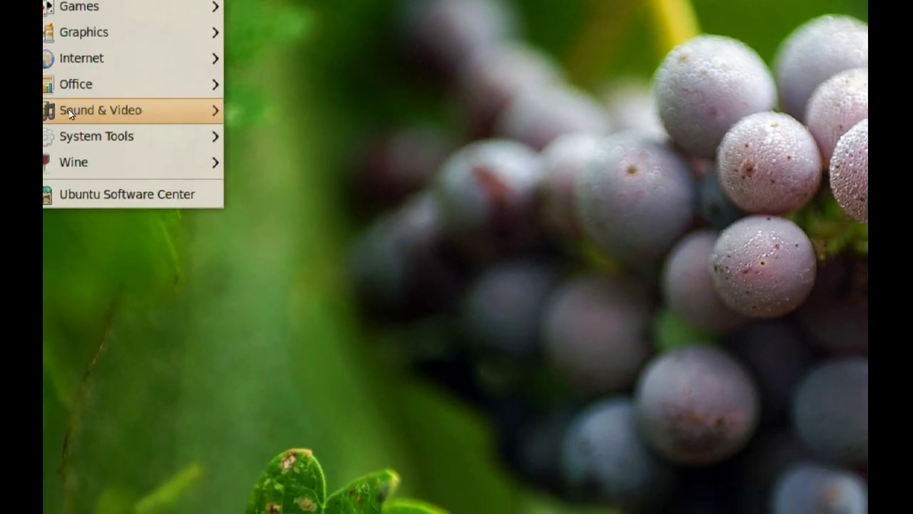
left_click(68, 243)
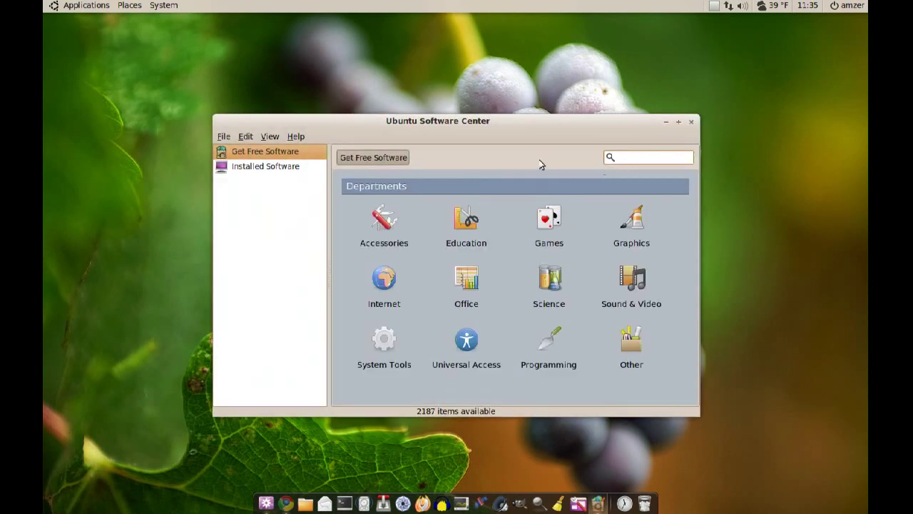
type("gourm")
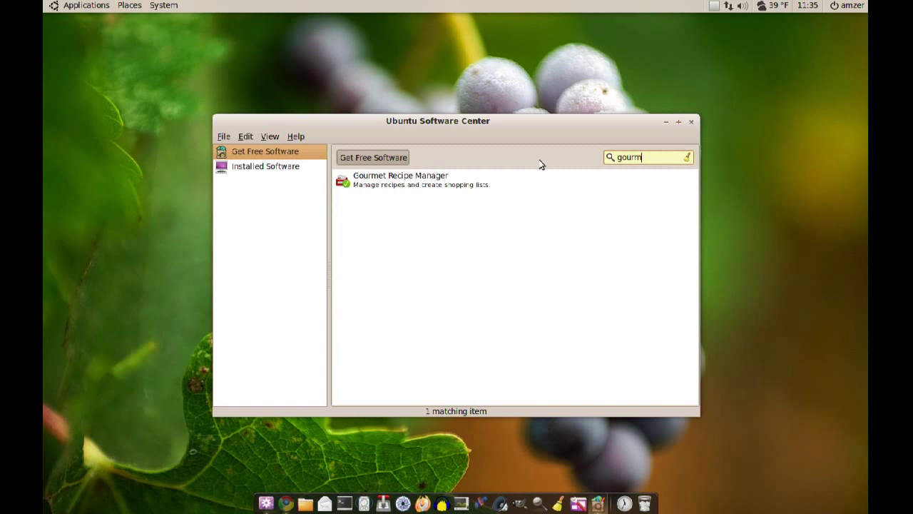
left_click(486, 182)
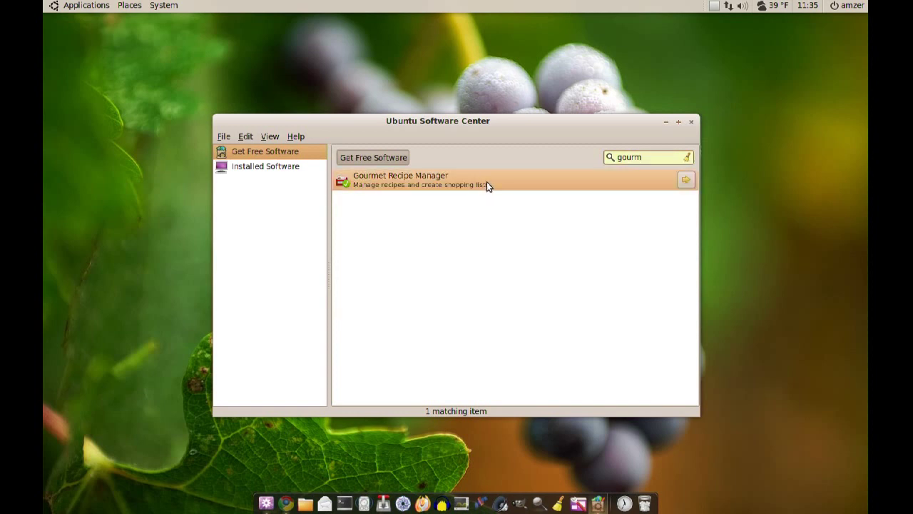
left_click(684, 187)
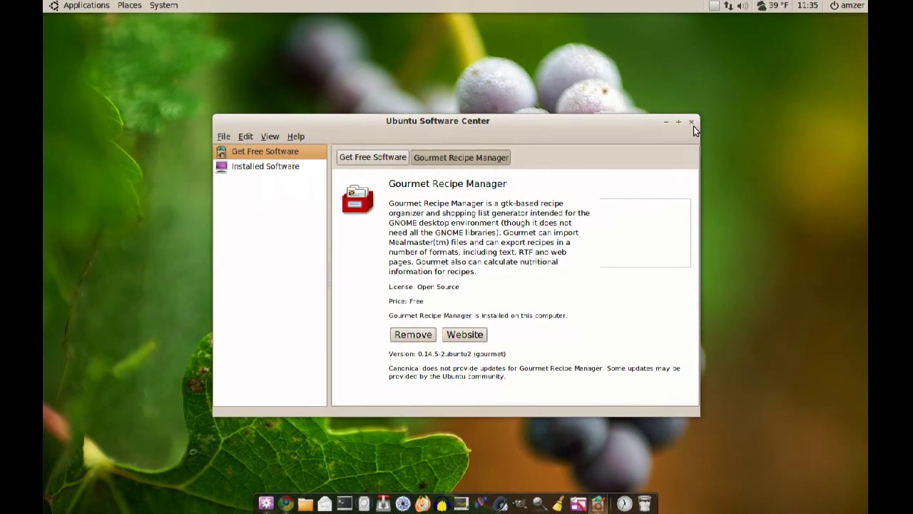
left_click(691, 123)
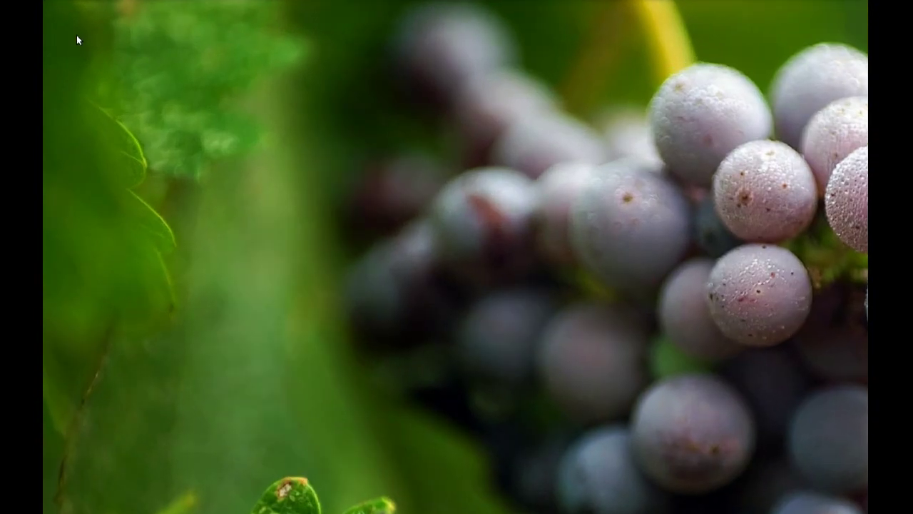
Launch Gourmet Recipe Manager and shift its window slightly on the desktop
left_click(82, 5)
mouse_move(75, 23)
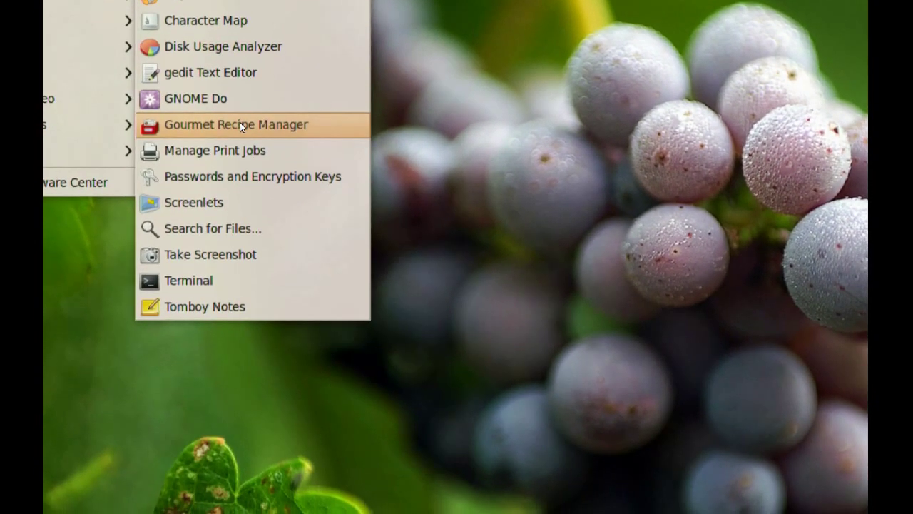
left_click(239, 123)
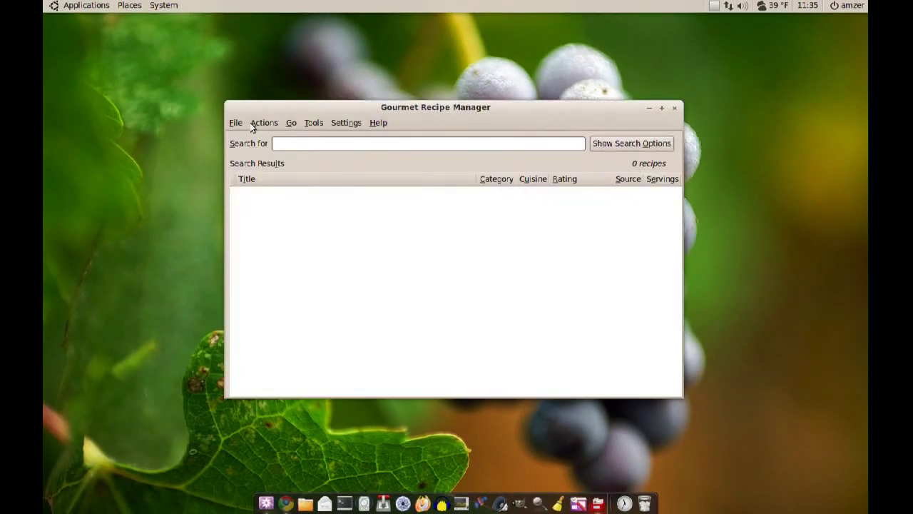
left_click_drag(495, 108, 498, 114)
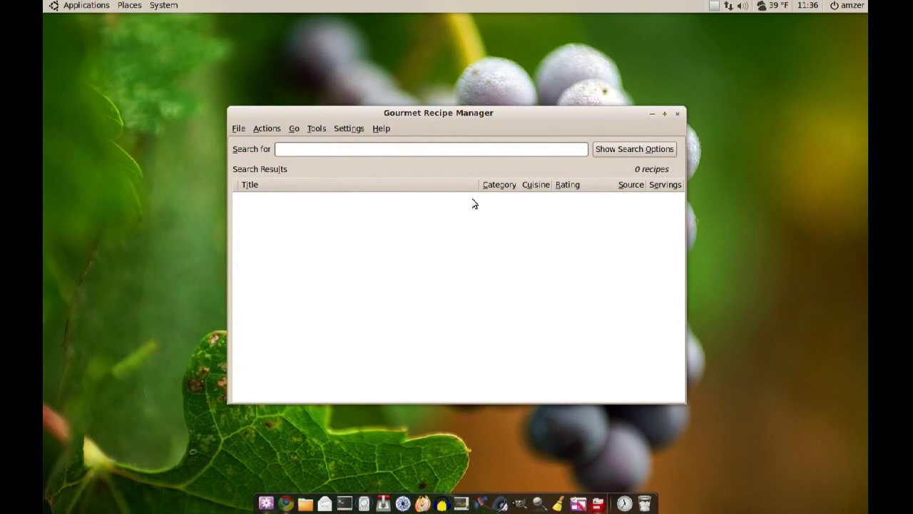
Switch to the Chrome browser, download the 66 Cajun Style Recipes collection from the MealMaster recipes page, and minimize the browser
left_click(286, 503)
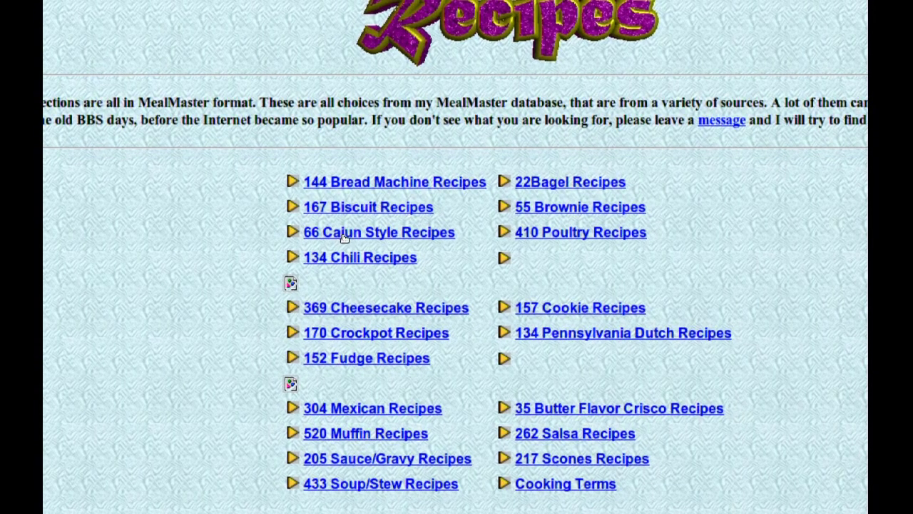
left_click(345, 236)
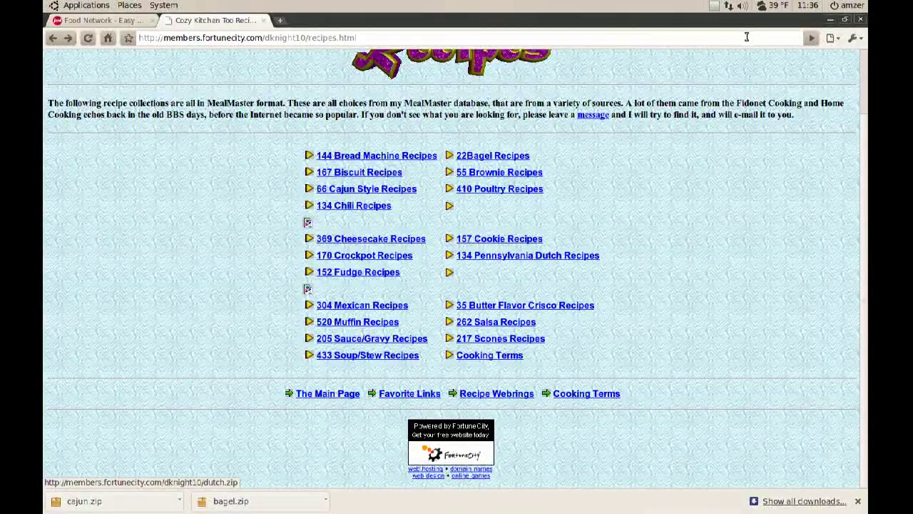
left_click(834, 18)
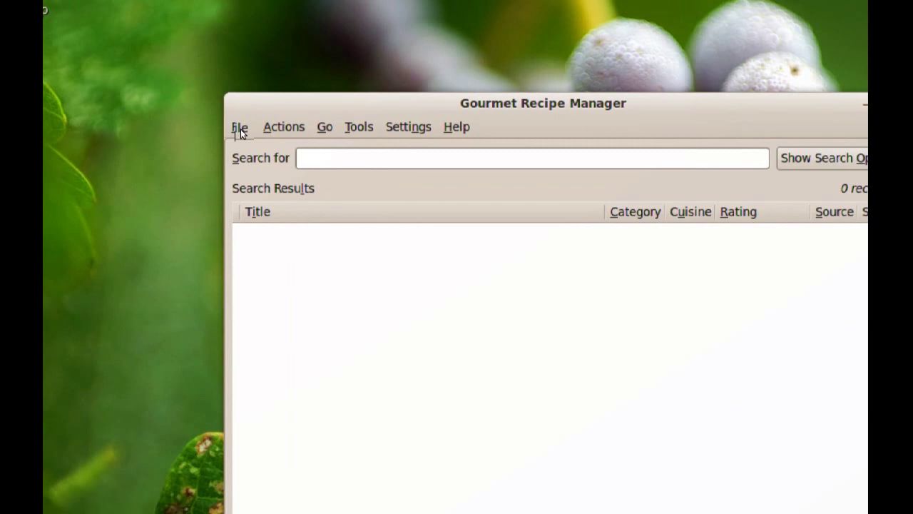
Start importing the recipe file cajun.zip from the Desktop folder into Gourmet Recipe Manager
left_click(241, 128)
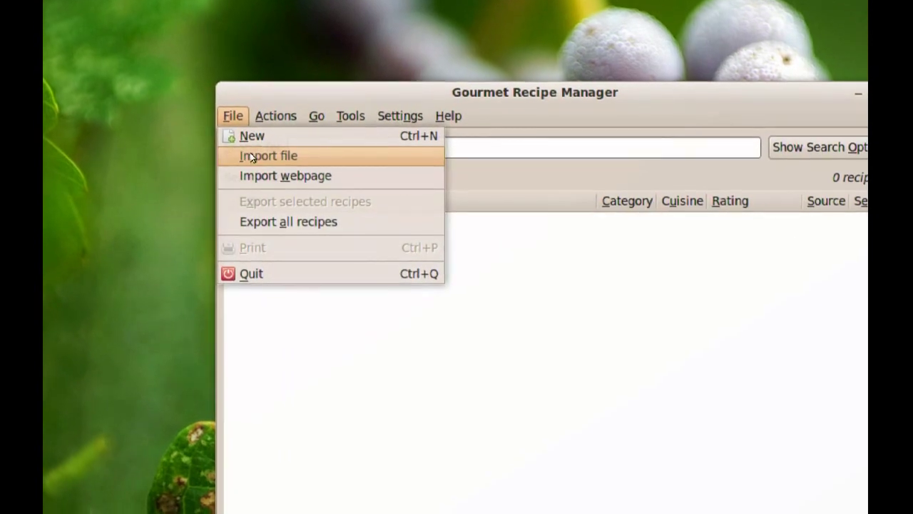
left_click(251, 162)
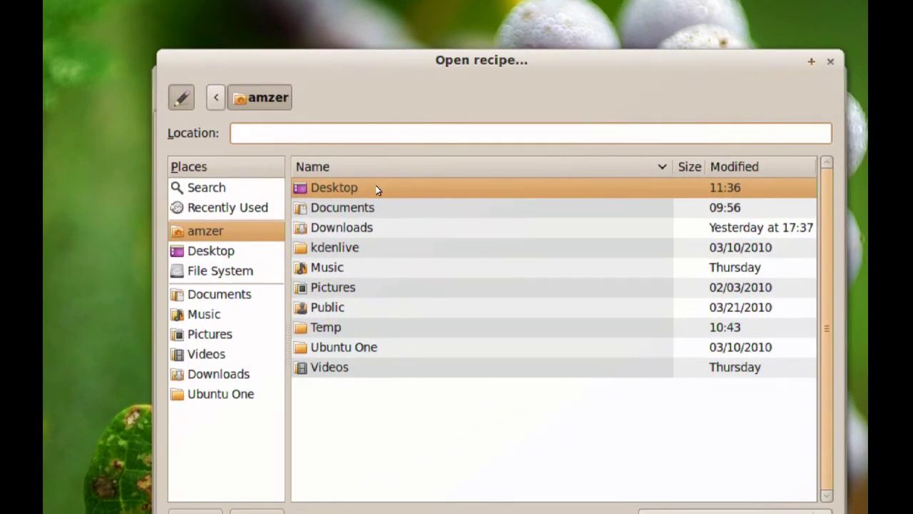
double_click(440, 203)
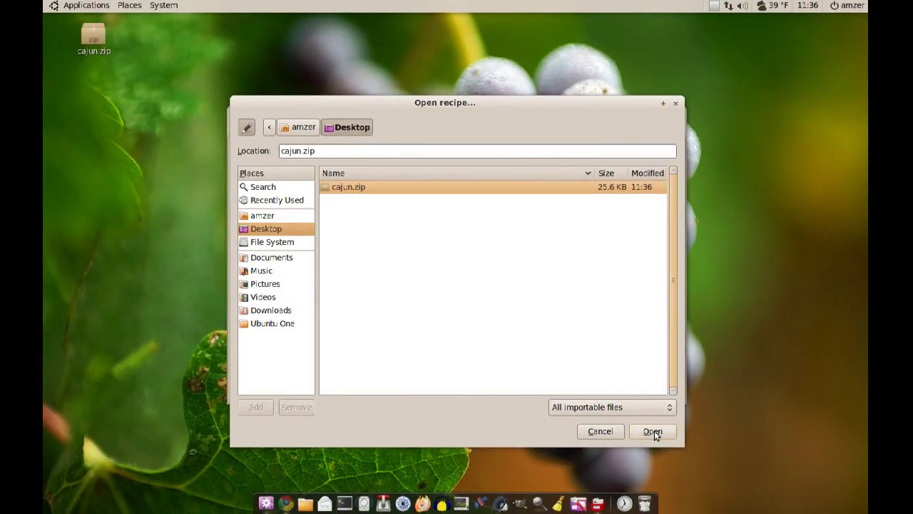
left_click(652, 432)
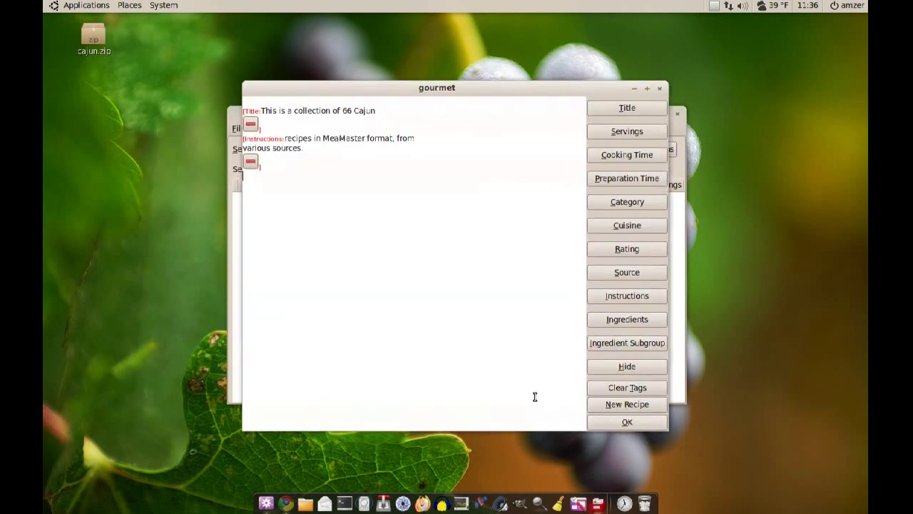
Accept the tagged title and instructions text and the iso8859 encoding to complete the MealMaster import
left_click(638, 425)
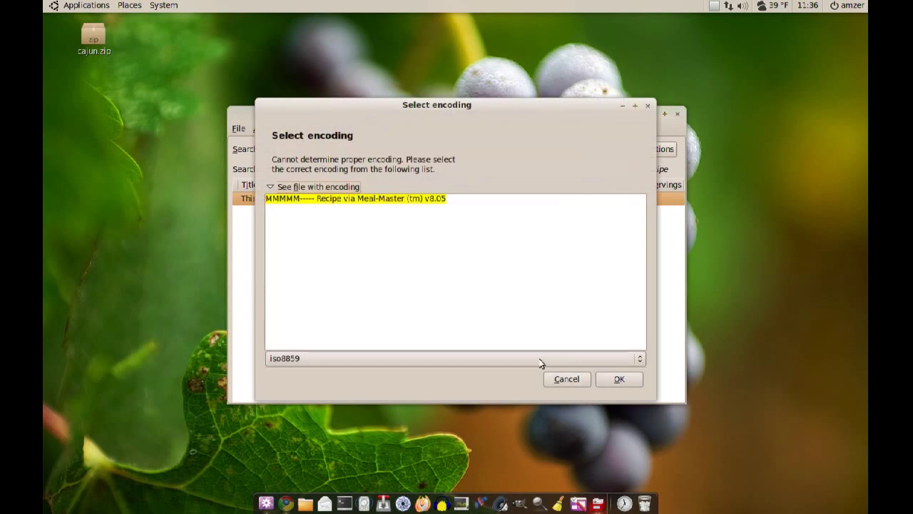
left_click(616, 379)
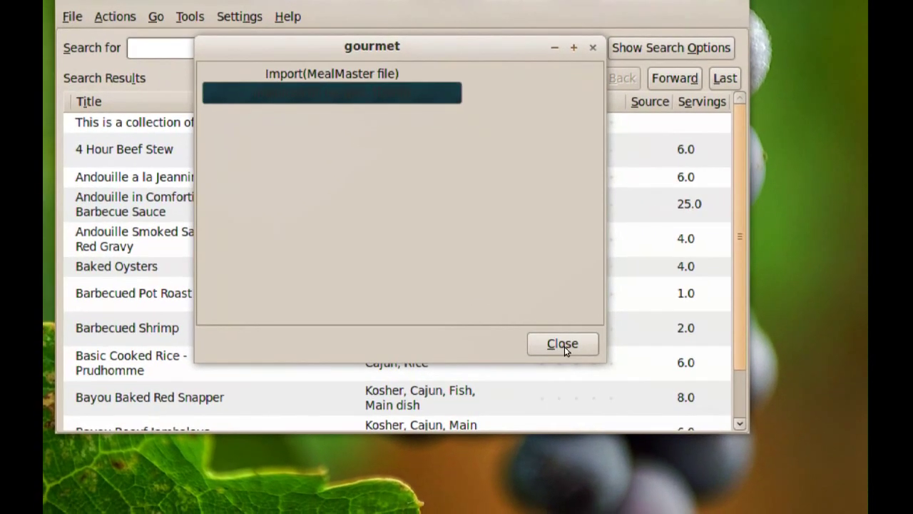
left_click(563, 343)
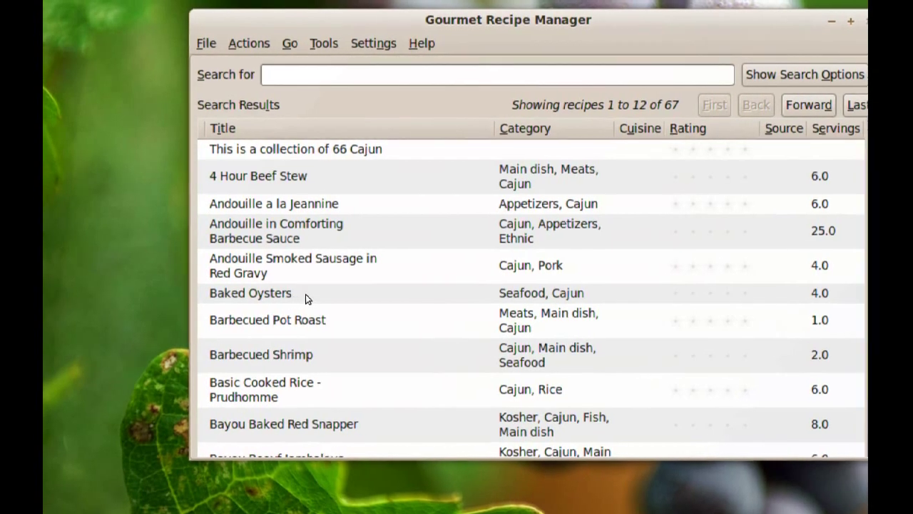
Open the Baked Oysters recipe, set its servings to 2 to rescale the ingredients, and close the recipe
double_click(339, 297)
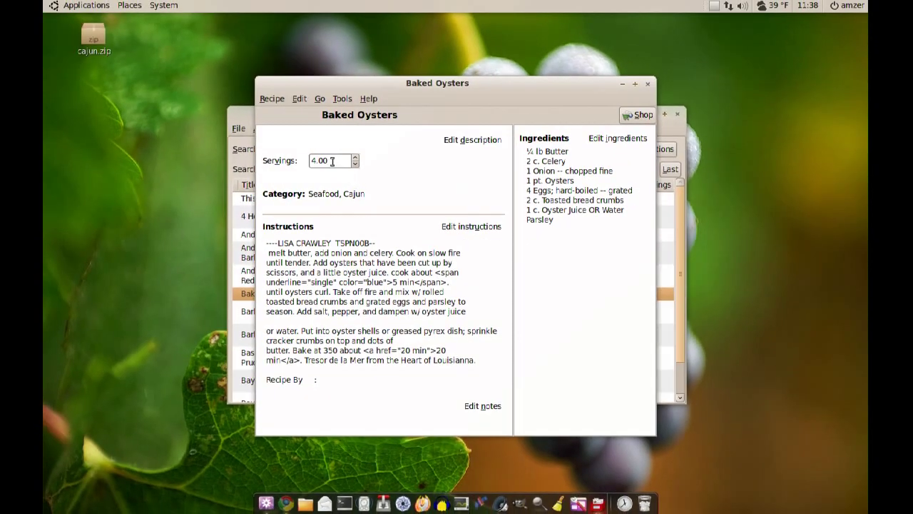
left_click_drag(333, 161, 314, 160)
type("2")
key("Return")
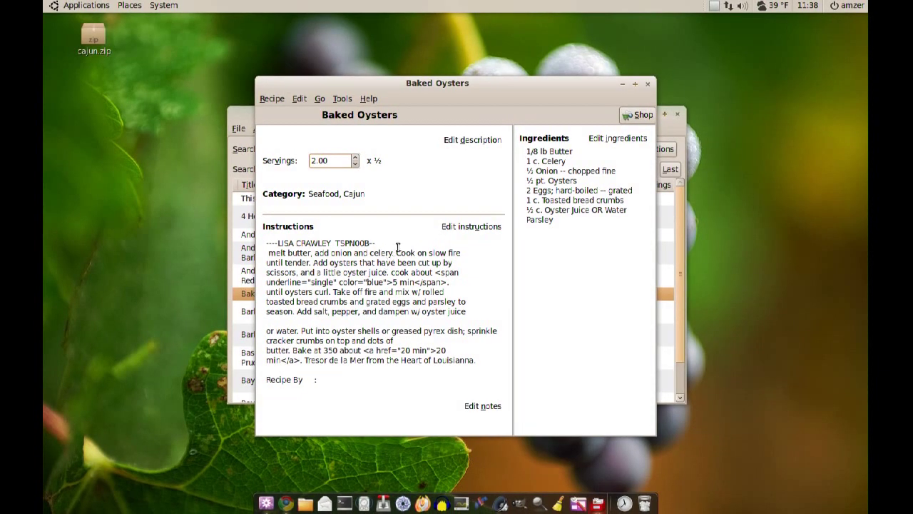
left_click(648, 85)
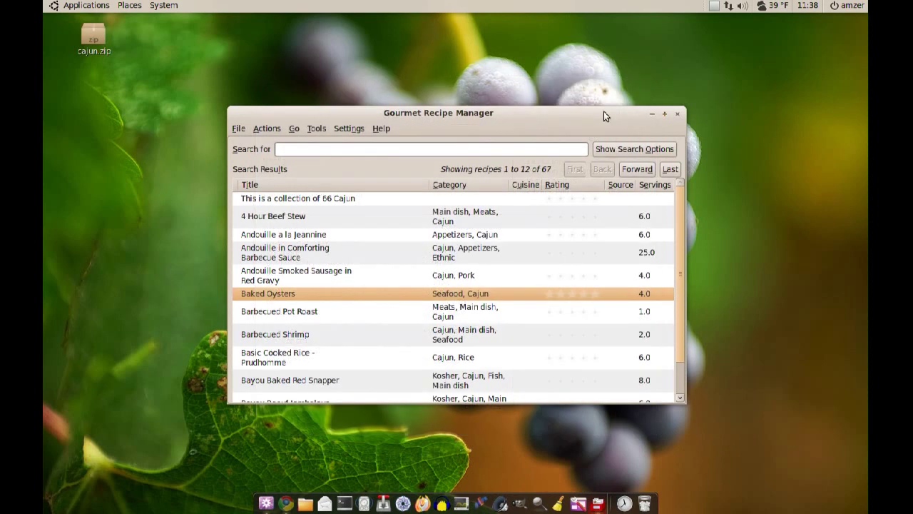
Open the Barbecued Shrimp recipe and view the timer for its first 2-minute cooking instruction without starting it
double_click(290, 337)
left_click_drag(506, 236, 507, 279)
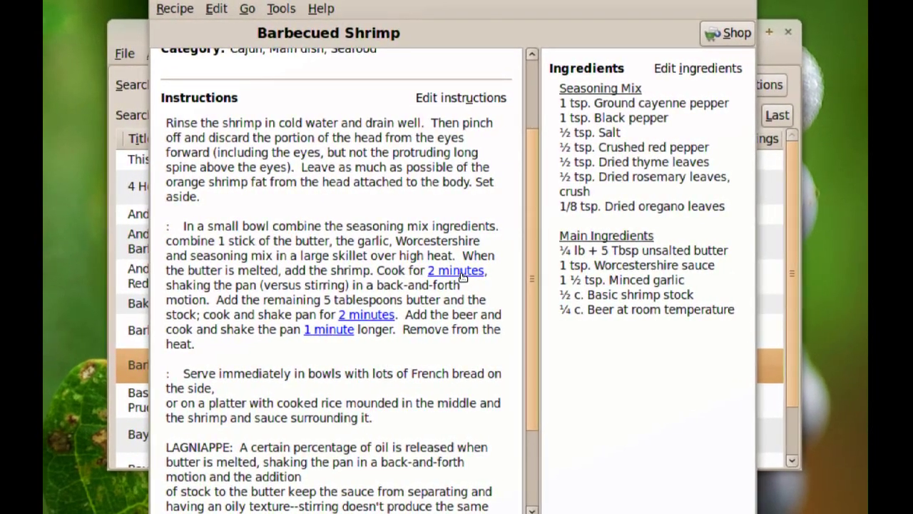
left_click(460, 271)
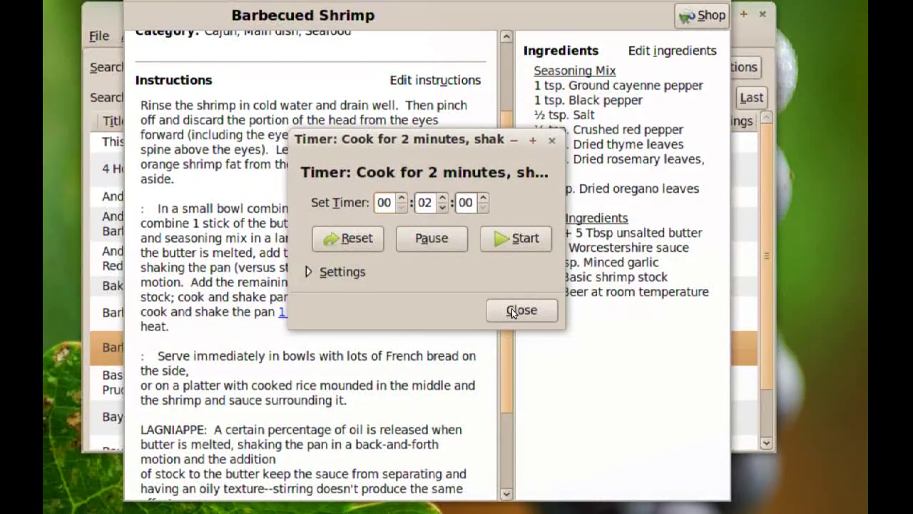
left_click(529, 320)
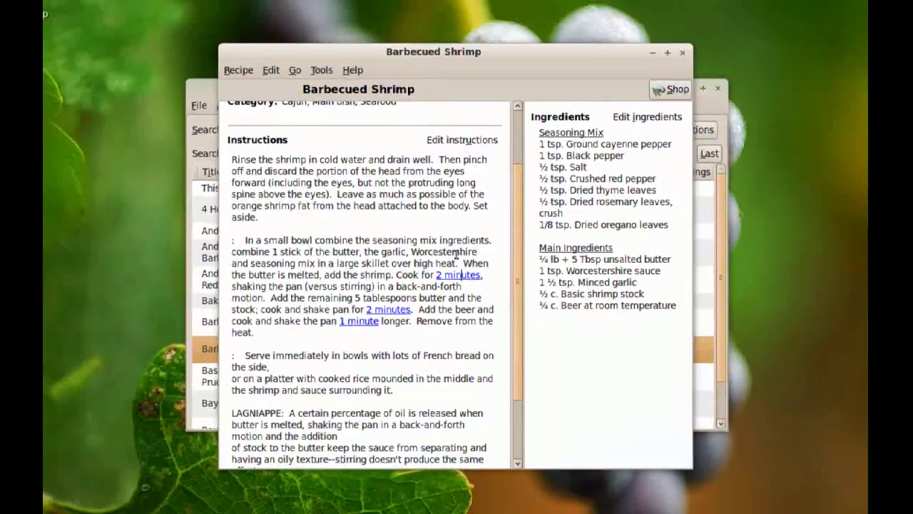
View the Barbecued Shrimp instructions in the recipe editor and return to the recipe without making changes
scroll(508, 184, "up", 3)
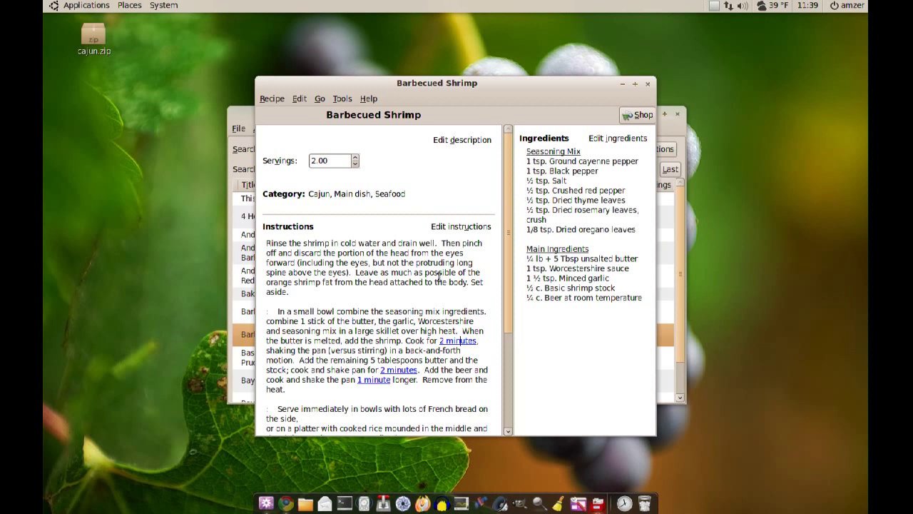
left_click(464, 227)
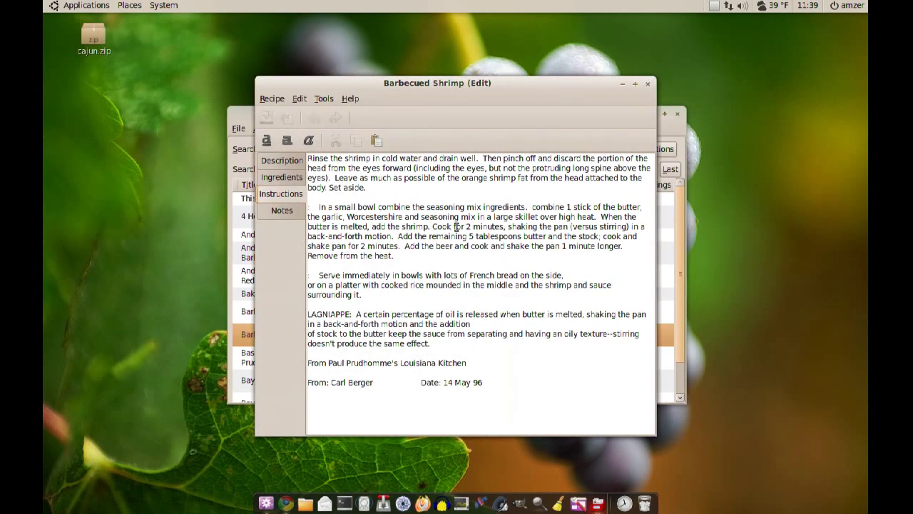
left_click(647, 83)
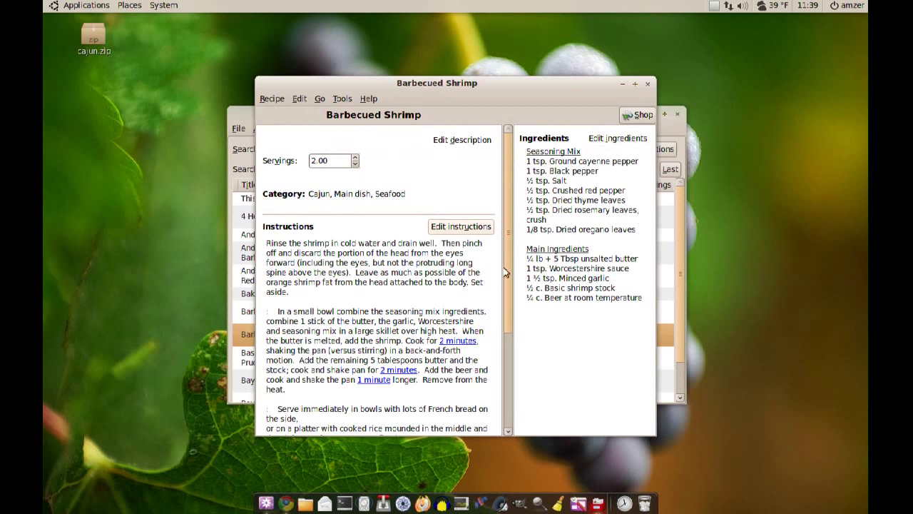
scroll(506, 272, "down", 2)
scroll(504, 260, "up", 2)
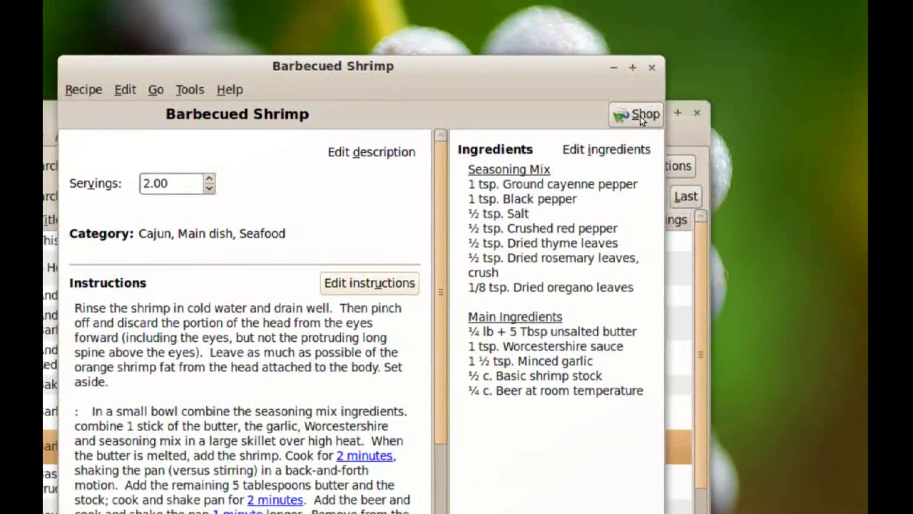
Add the Barbecued Shrimp ingredients to the shopping list, review the items to buy, and return to the recipe index
left_click(638, 117)
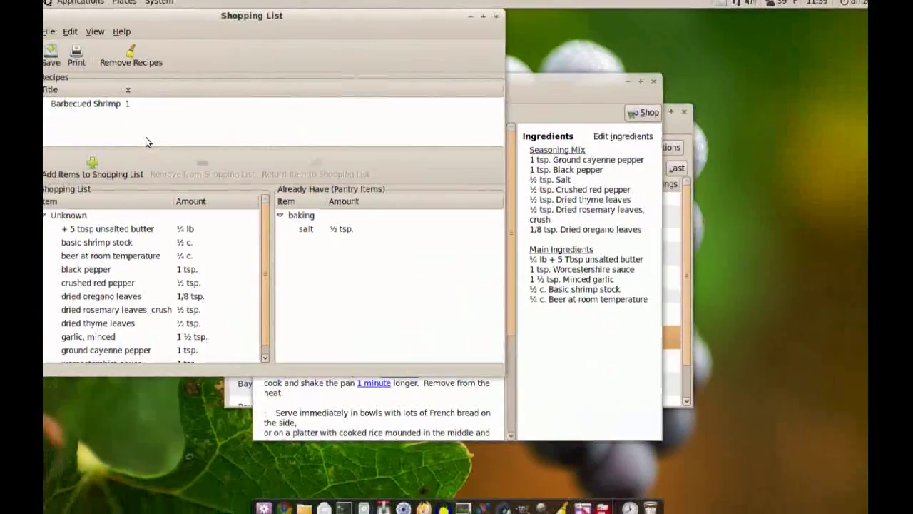
left_click_drag(287, 16, 370, 80)
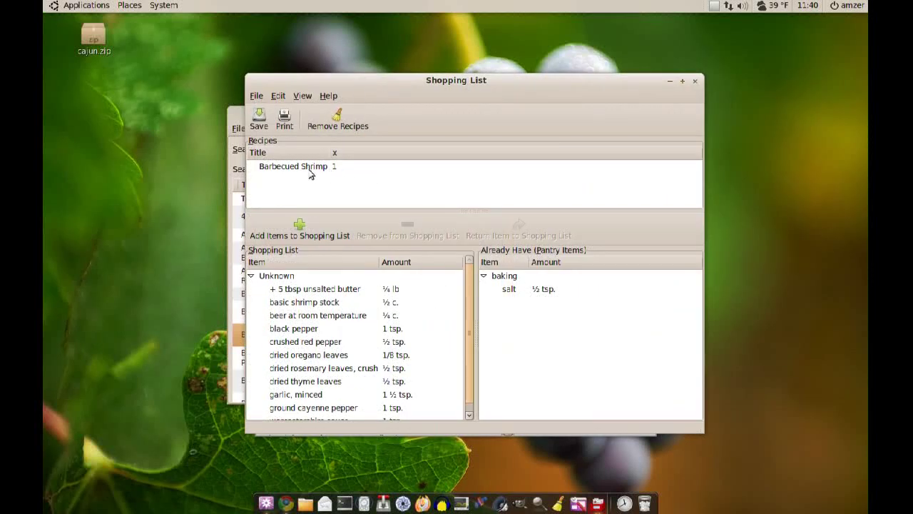
left_click_drag(468, 290, 449, 274)
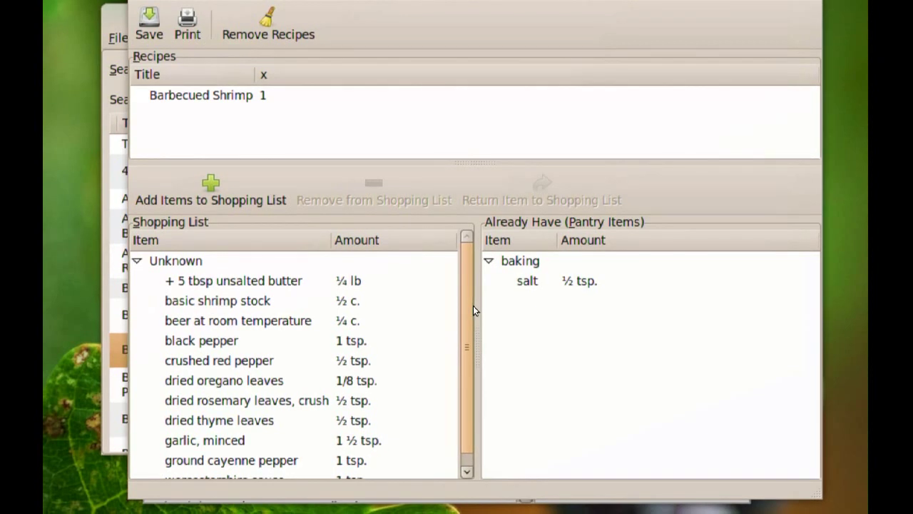
mouse_move(470, 308)
left_mouse_down()
mouse_move(469, 329)
mouse_move(469, 315)
left_mouse_up()
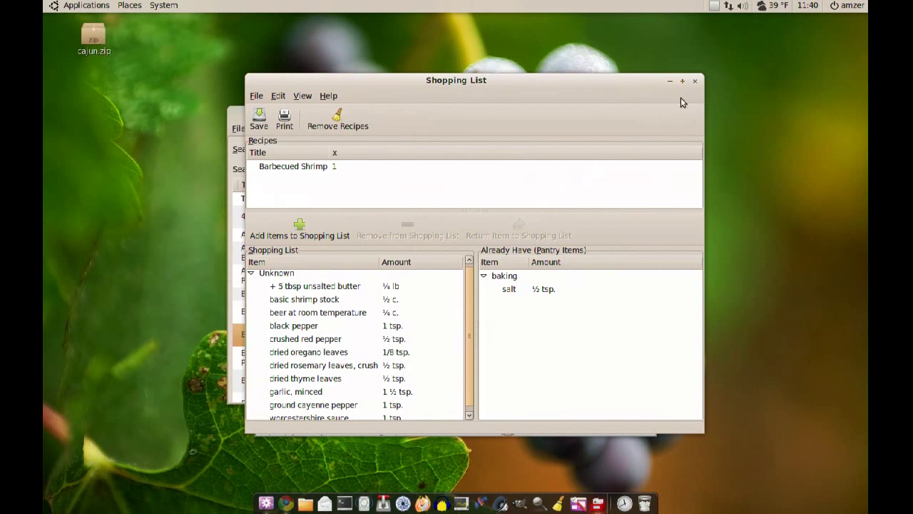
left_click(696, 82)
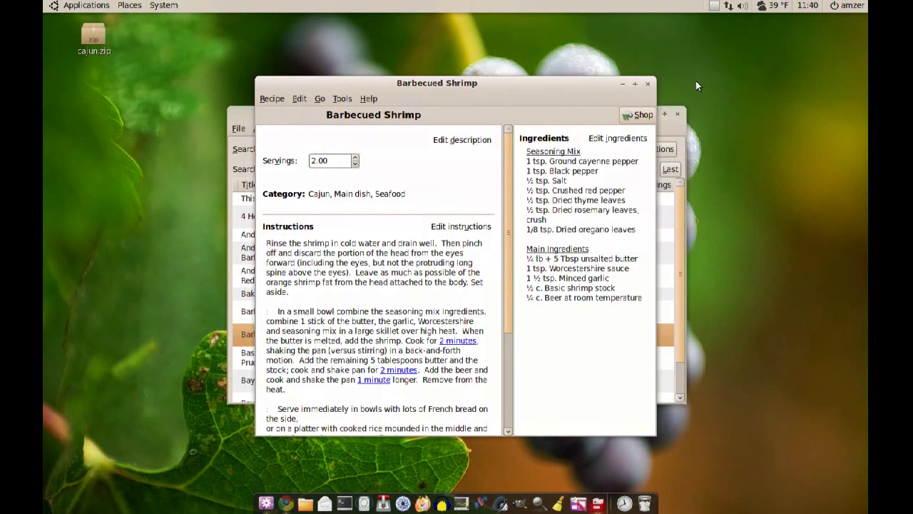
left_click(647, 85)
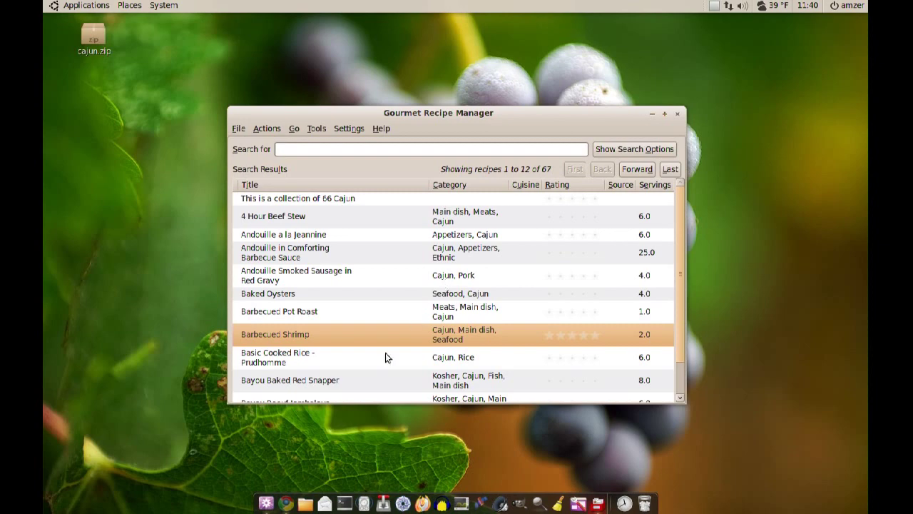
Switch to Chrome and open the Basic Italian page from the Quick & Easy section of the Food Network site
left_click(285, 503)
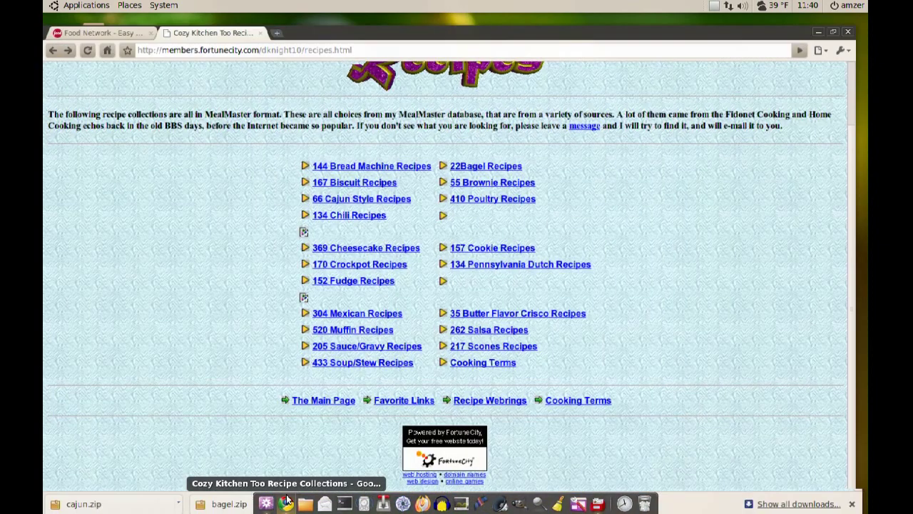
left_click(115, 22)
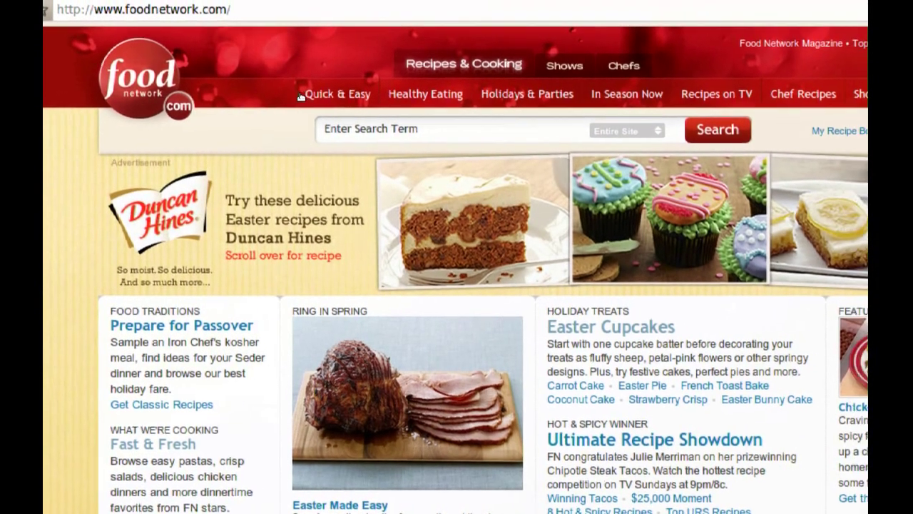
mouse_move(357, 92)
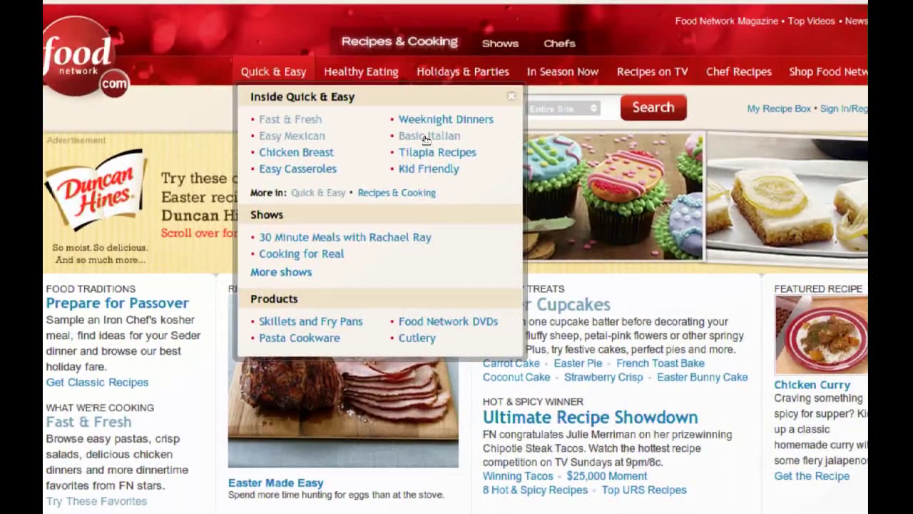
left_click(426, 136)
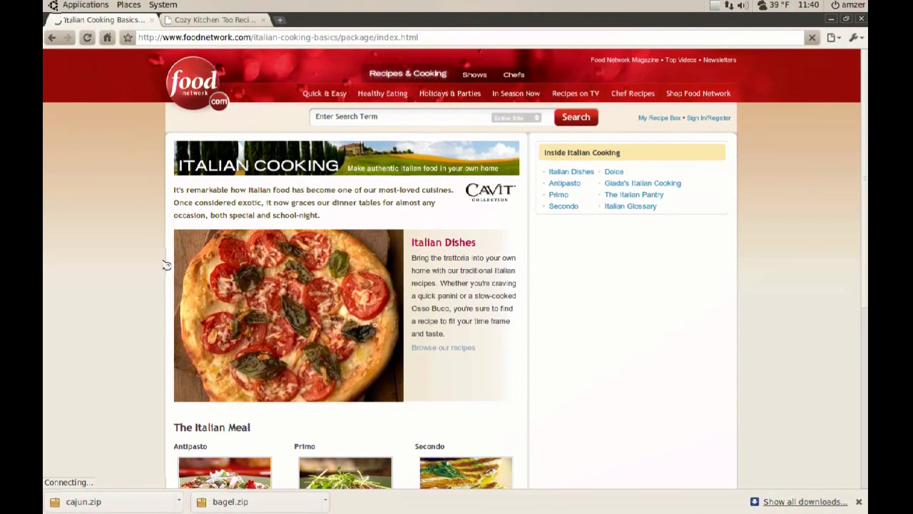
Open the Primo first-course category of the Italian meal and go to its Soft Fontina Polenta recipe
scroll(152, 271, "down", 2)
scroll(152, 272, "down", 1)
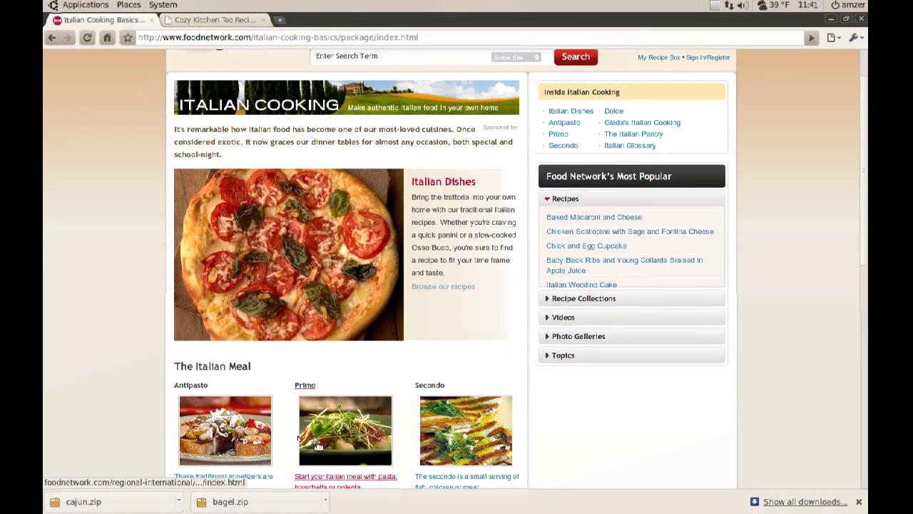
scroll(158, 341, "down", 1)
scroll(359, 343, "down", 2)
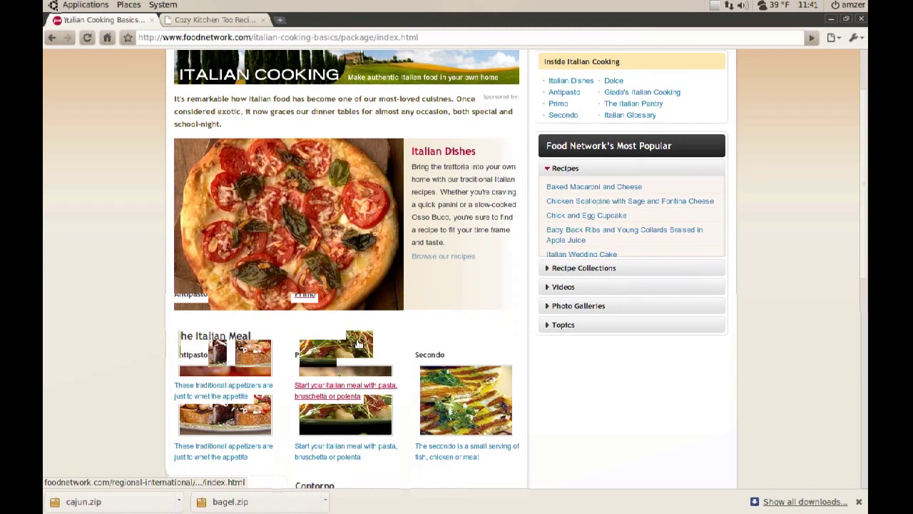
left_click(359, 343)
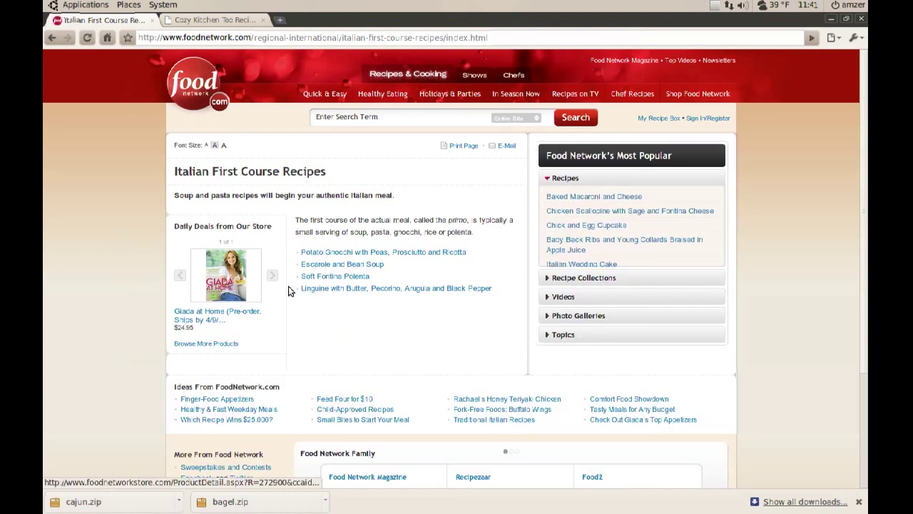
left_click(343, 278)
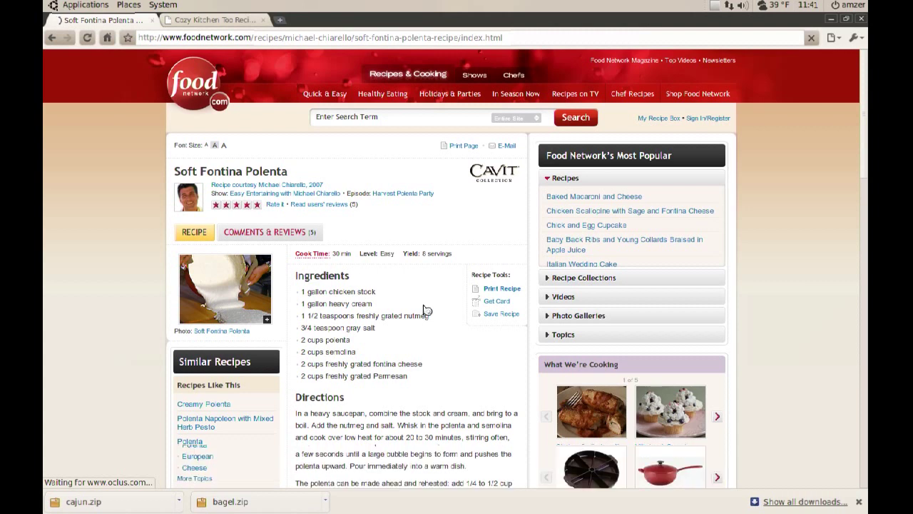
Copy the full web address of the Soft Fontina Polenta recipe page and minimize the browser
scroll(424, 310, "down", 1)
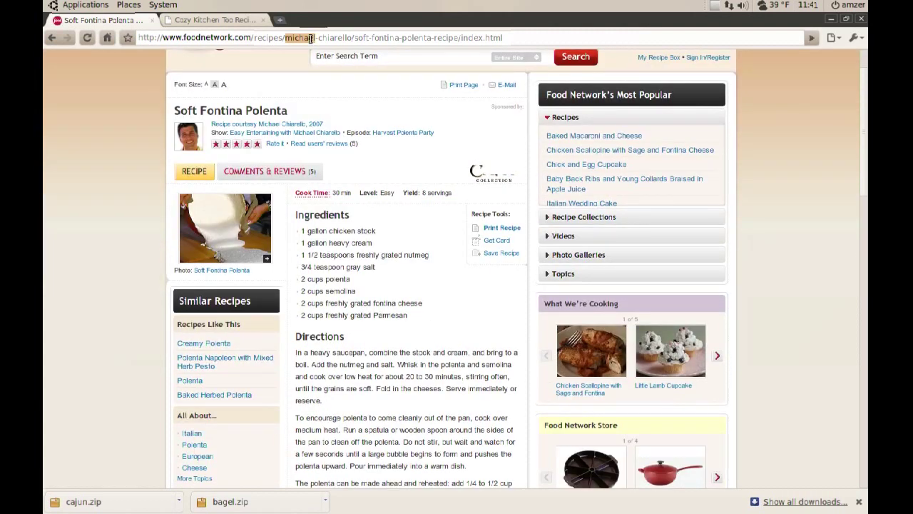
triple_click(310, 39)
right_click(310, 39)
left_click(330, 57)
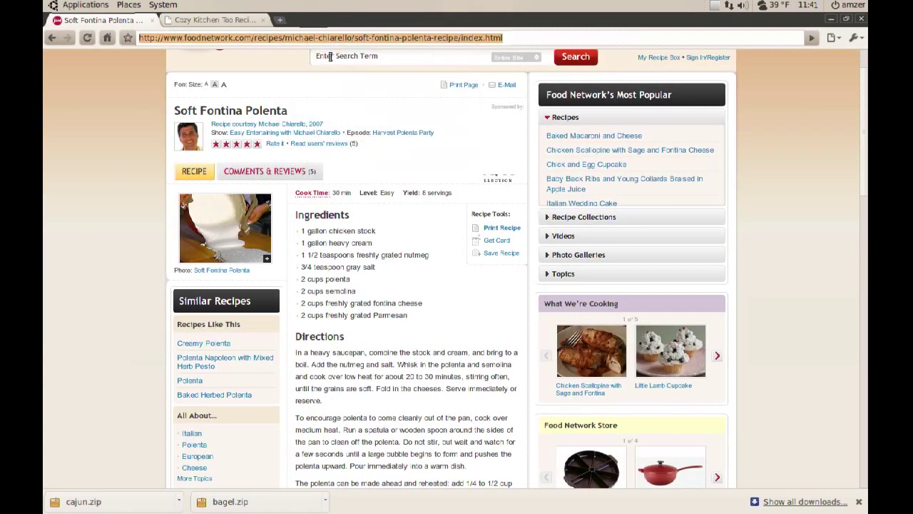
left_click(831, 18)
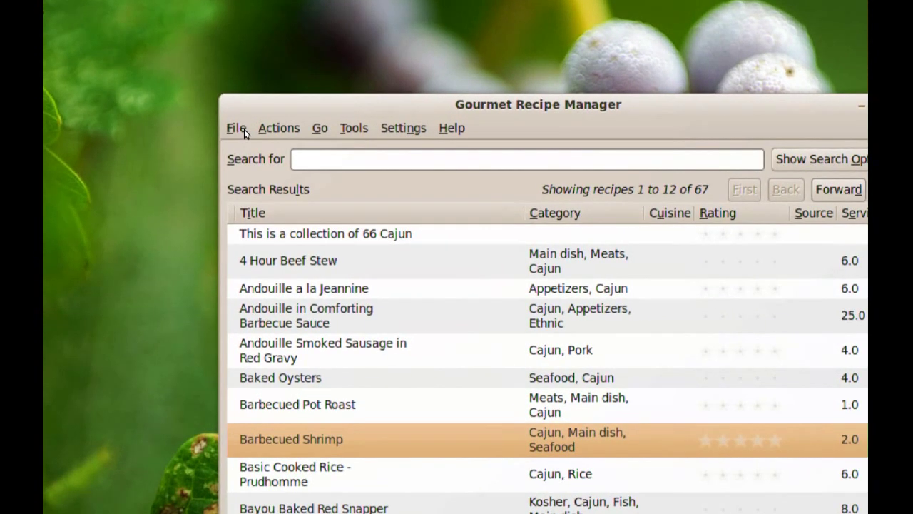
Import the recipe webpage into Gourmet Recipe Manager using the copied address, accepting the detected text tags as they are
left_click(244, 129)
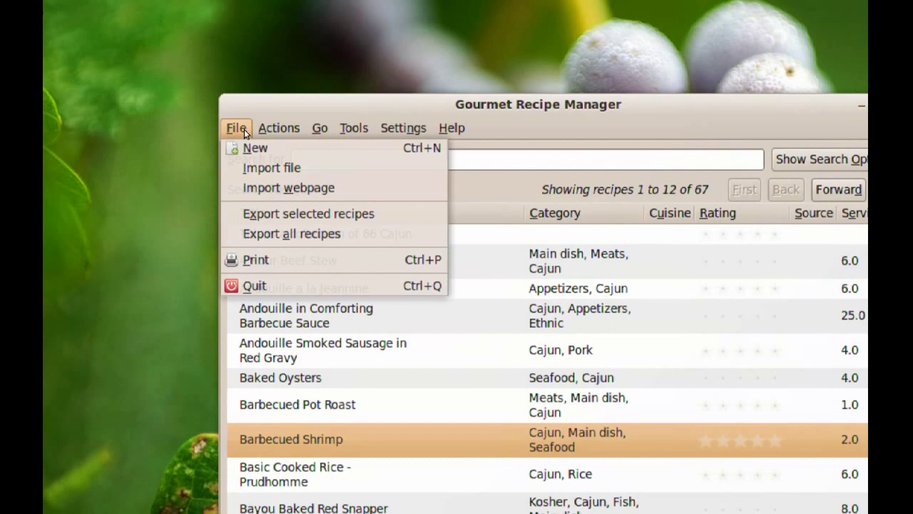
left_click(248, 169)
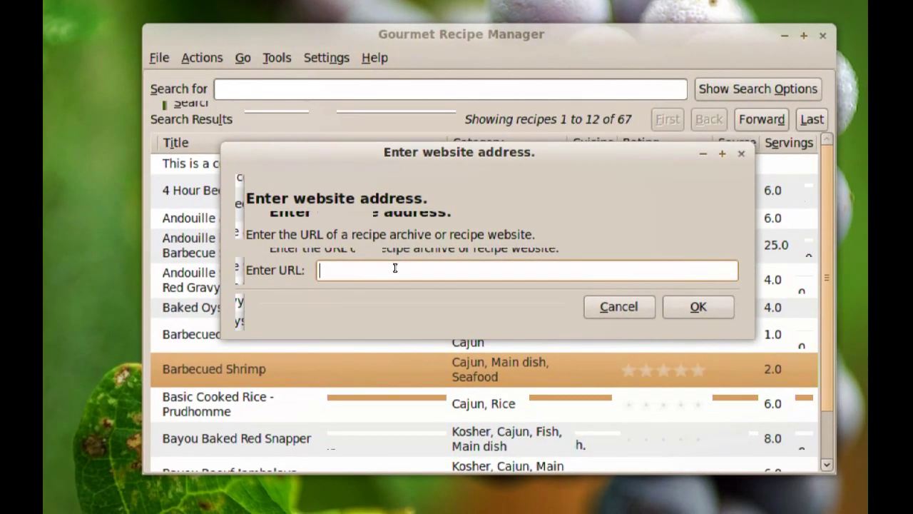
right_click(394, 267)
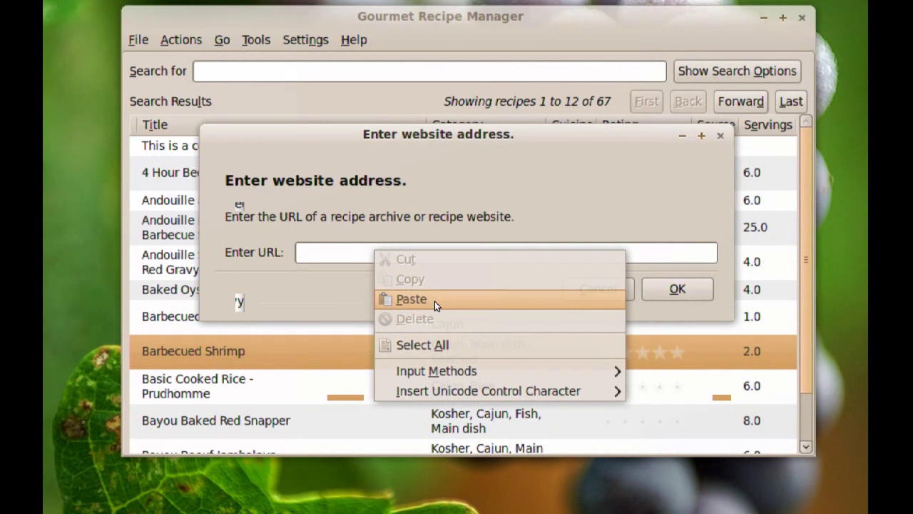
left_click(435, 301)
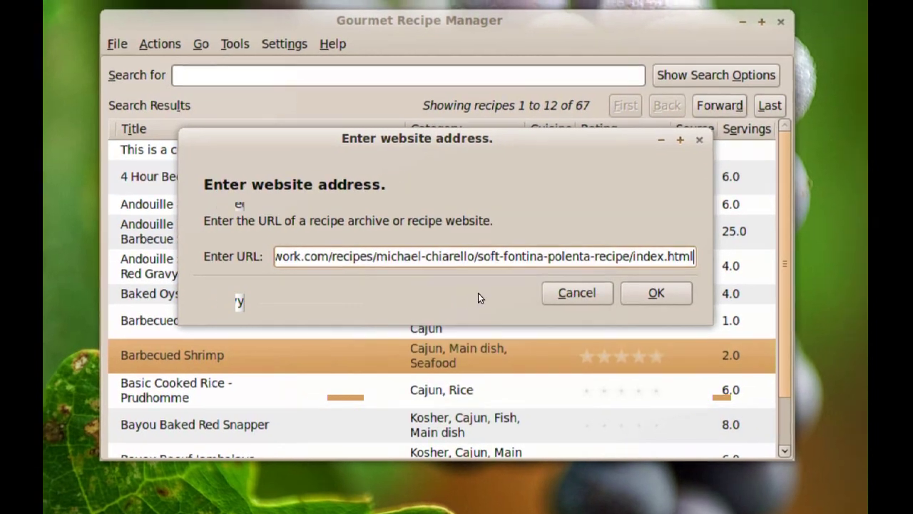
left_click(677, 288)
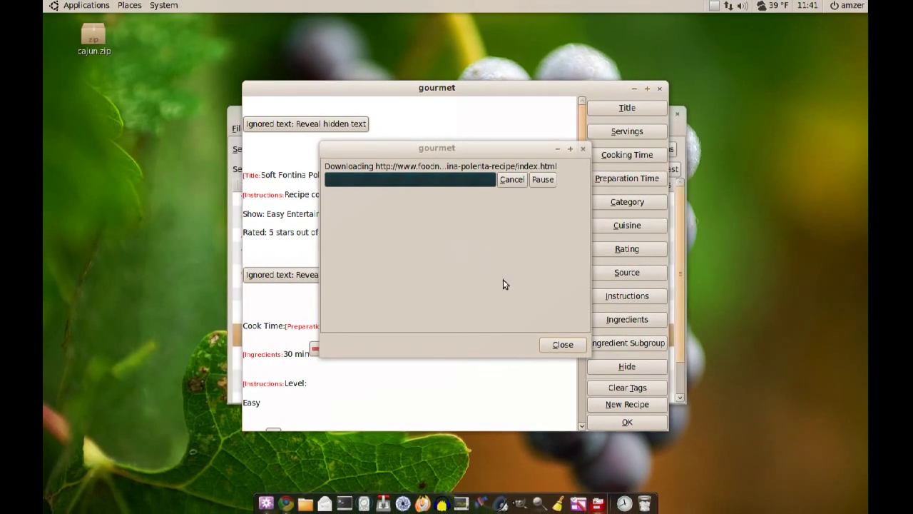
left_click(562, 345)
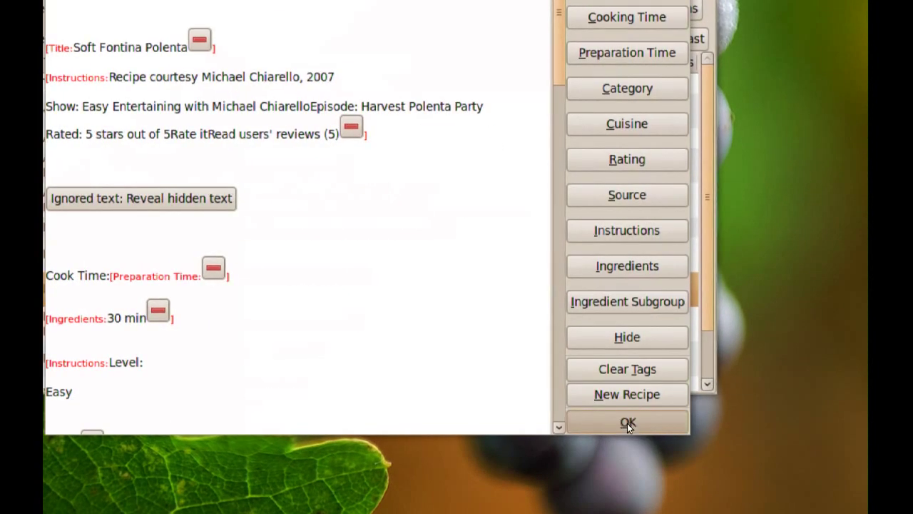
left_click(627, 423)
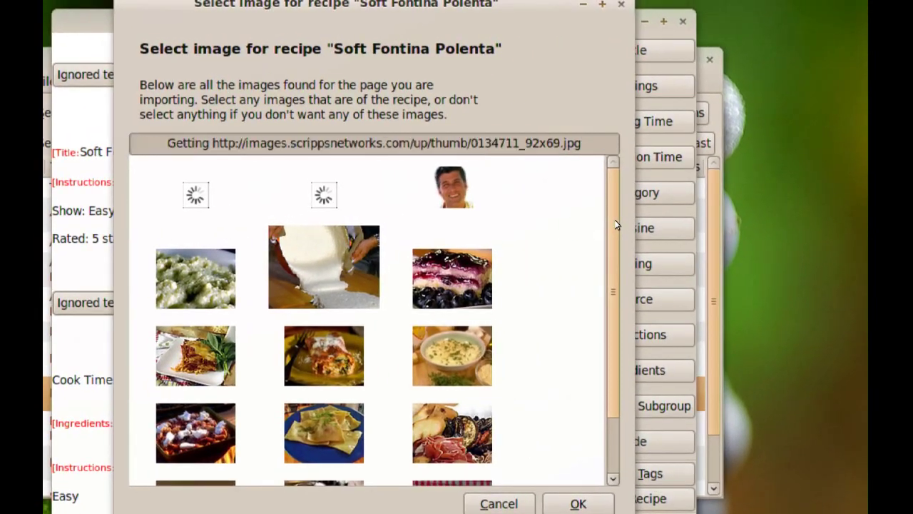
Check the photo on the recipe's web page and choose the matching picture of polenta being poured as the imported recipe's image
scroll(612, 224, "down", 3)
scroll(619, 263, "up", 3)
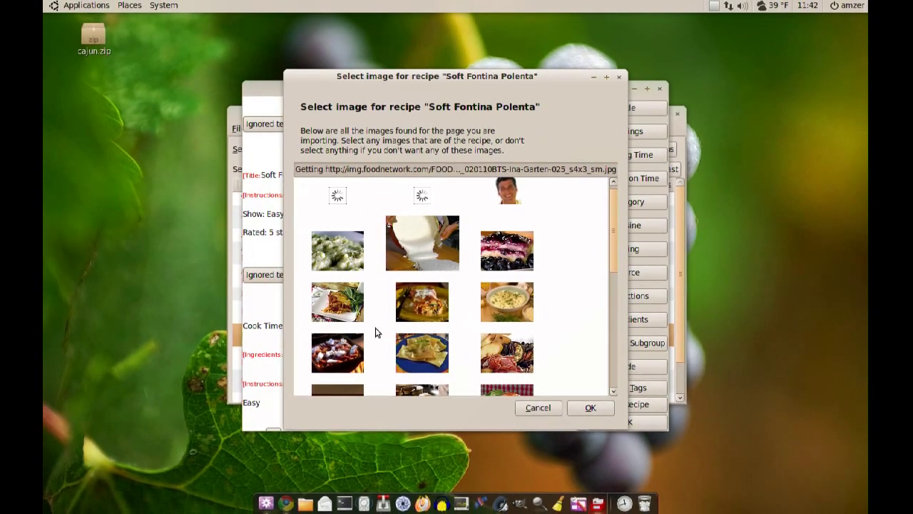
left_click(288, 505)
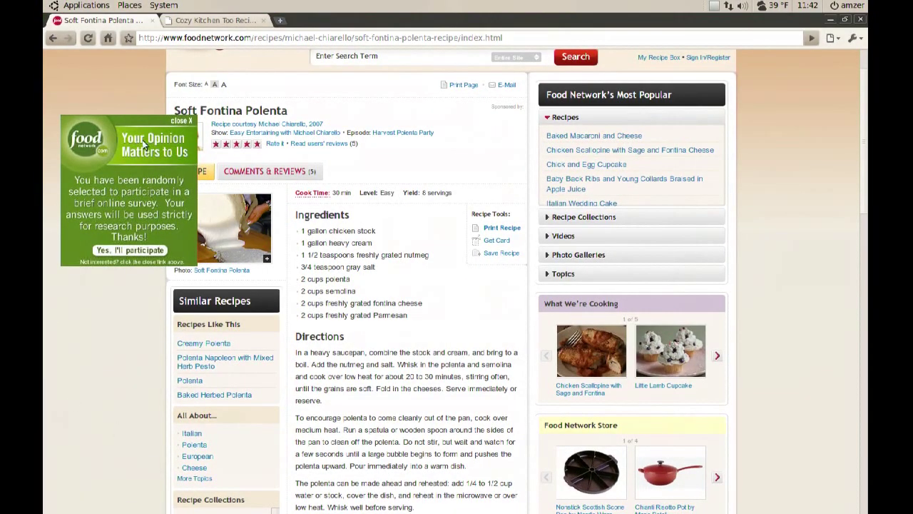
left_click(181, 121)
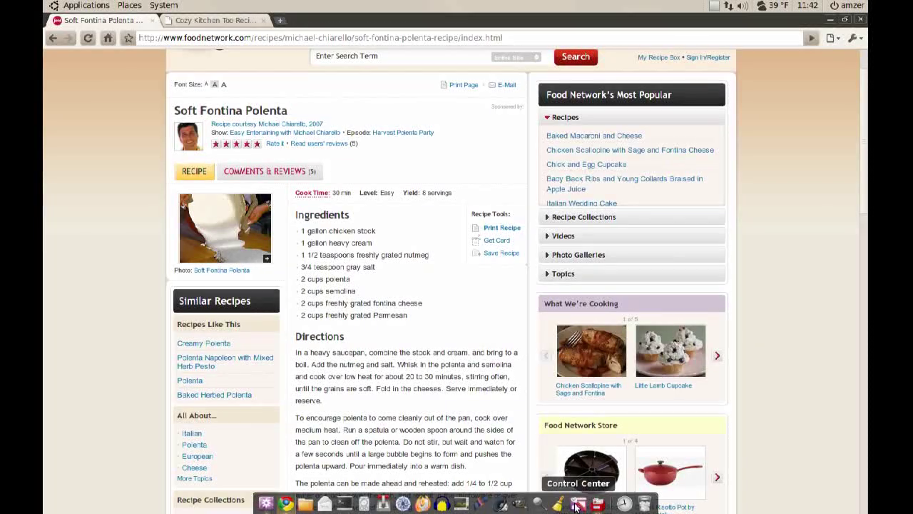
left_click(831, 20)
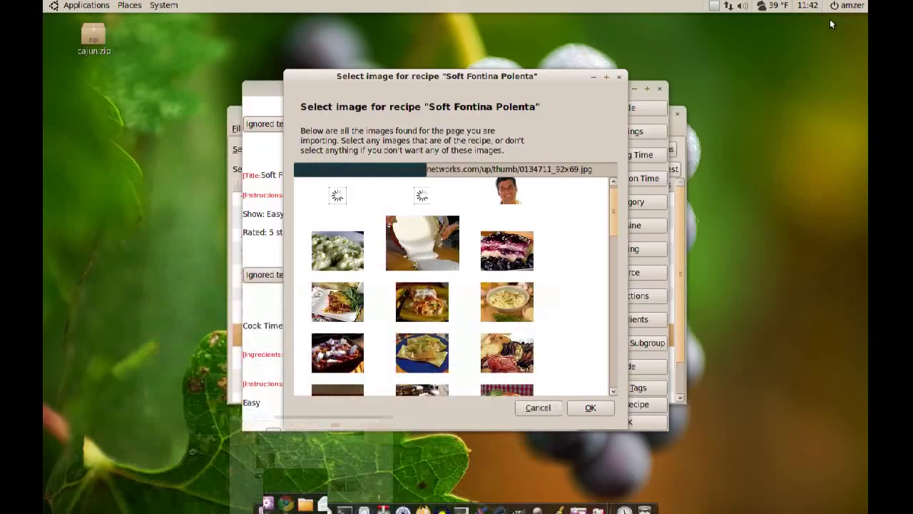
scroll(421, 239, "down", 1)
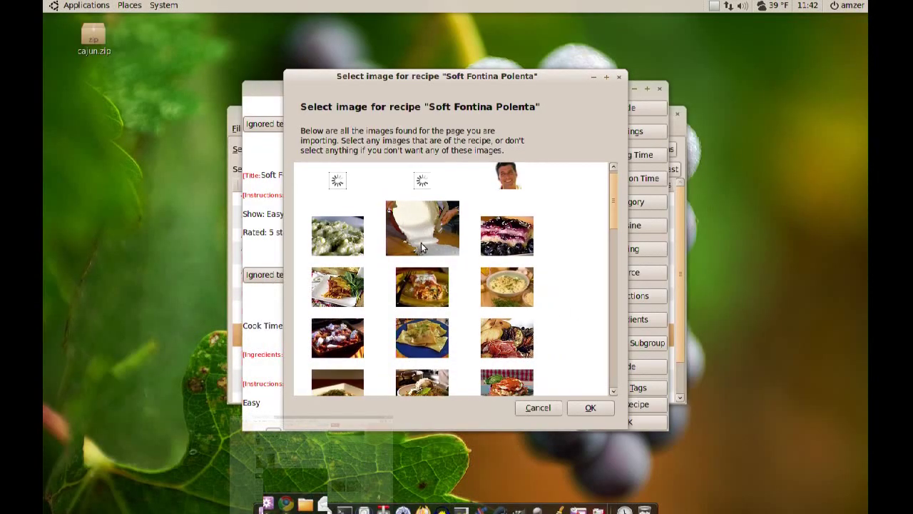
left_click(421, 237)
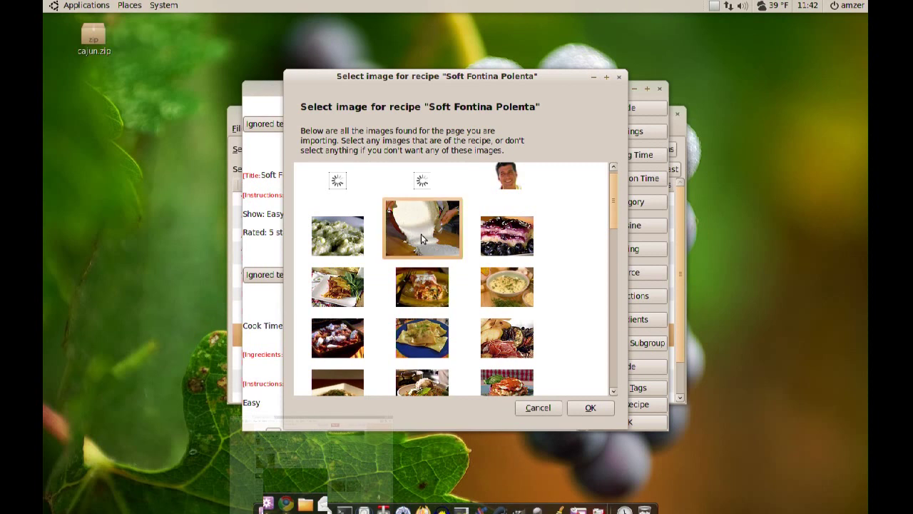
left_click(590, 408)
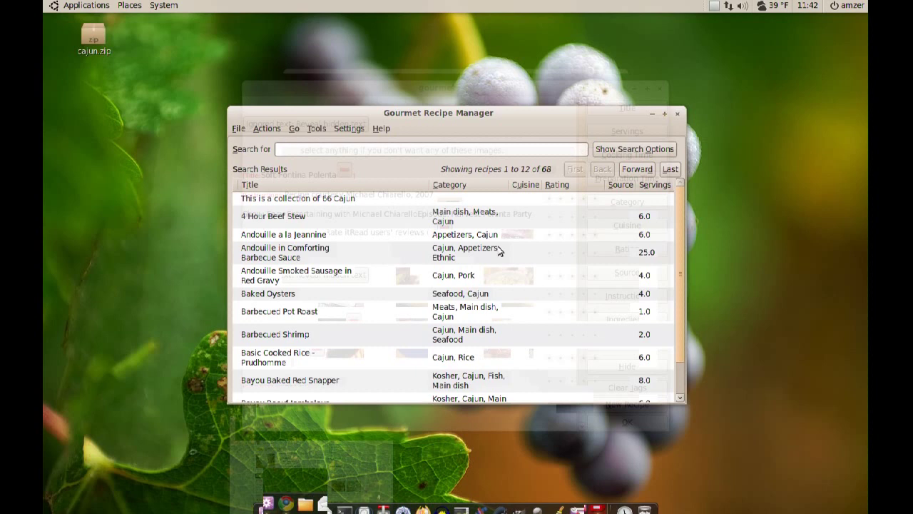
Copy the words "Soft Fontina" from the recipe title on the Food Network page and minimize the browser
scroll(678, 195, "down", 1)
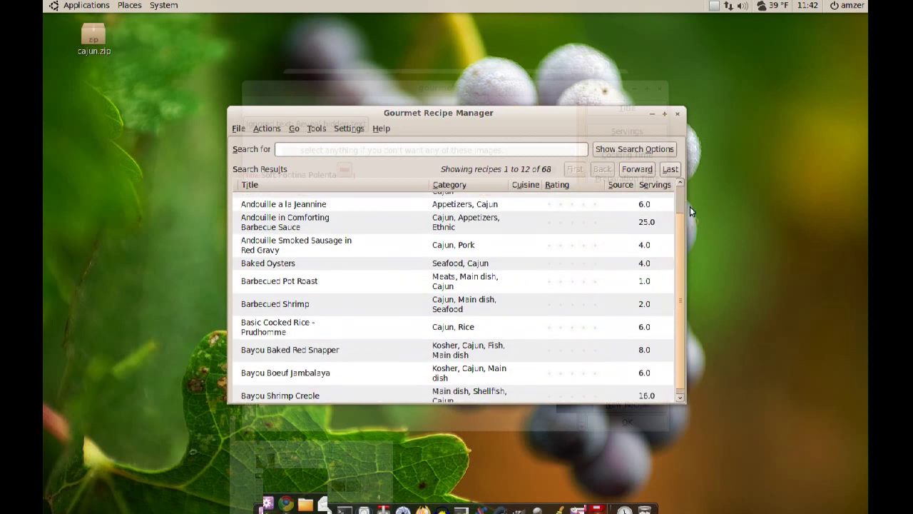
scroll(683, 205, "up", 1)
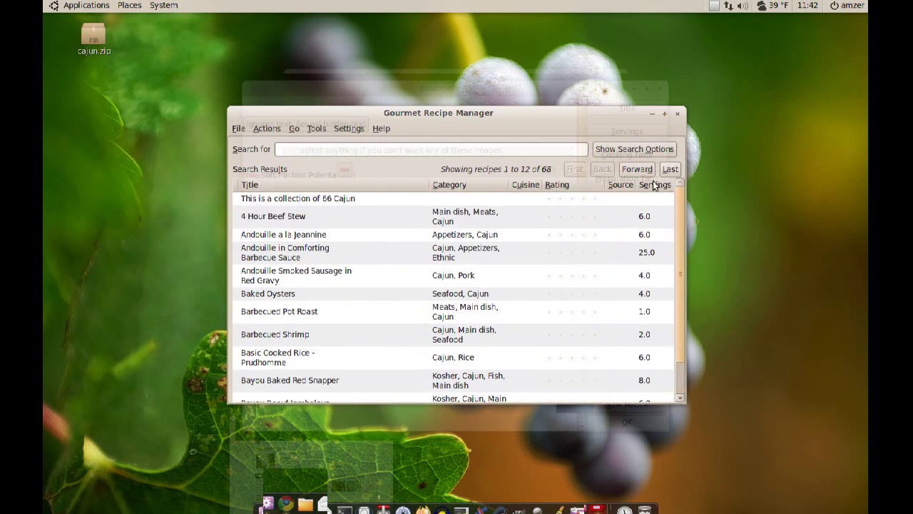
left_click(285, 505)
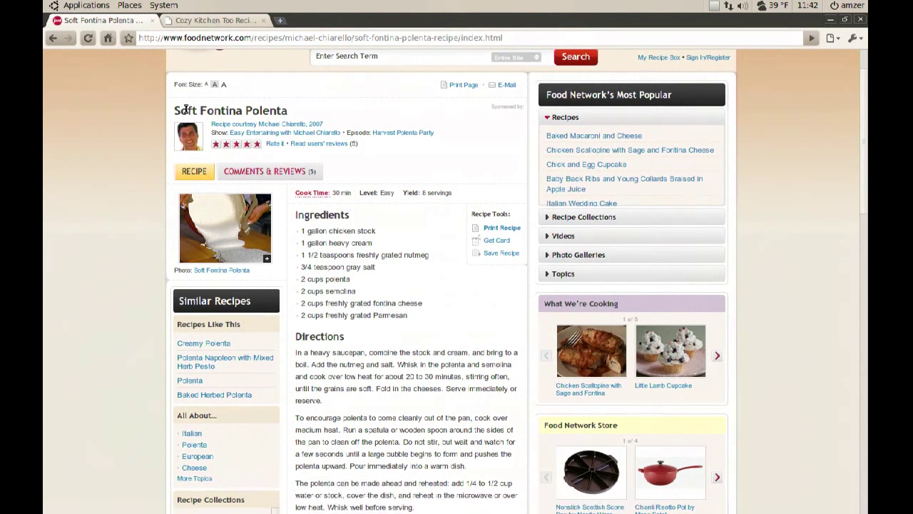
left_click_drag(174, 110, 242, 109)
right_click(241, 111)
left_click(268, 118)
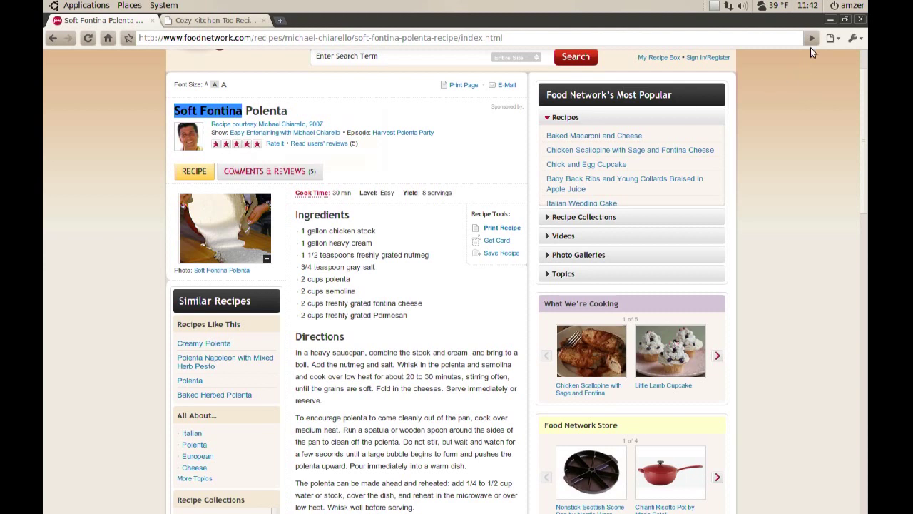
left_click(830, 19)
Search the recipe index for the copied words "Soft Fontina"
left_click(353, 148)
right_click(354, 149)
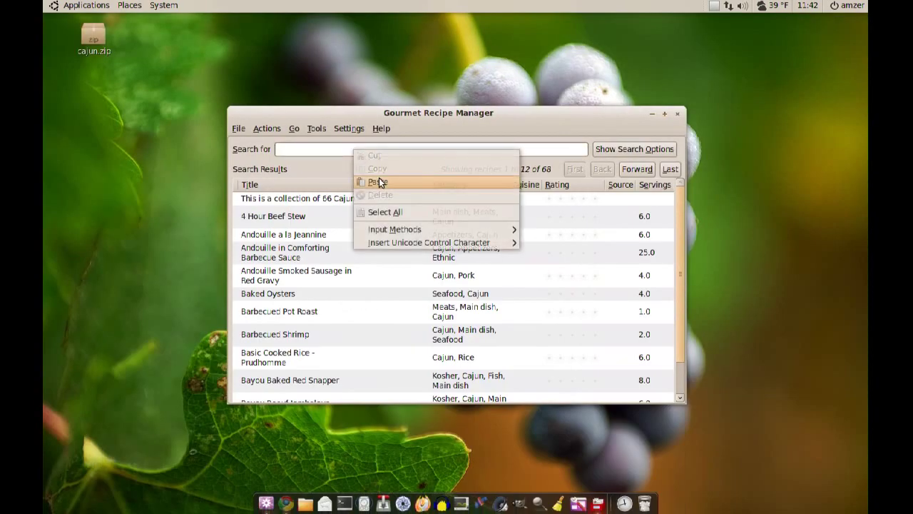
left_click(379, 182)
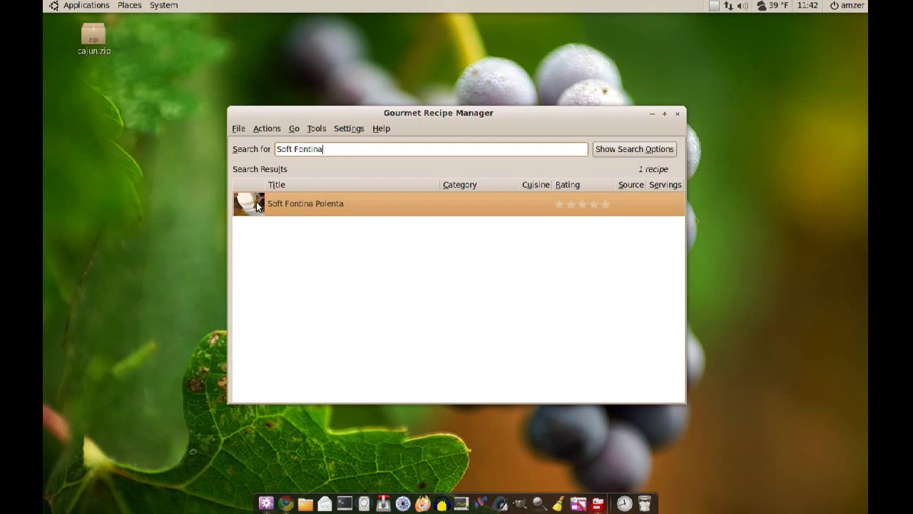
Open the imported Soft Fontina Polenta recipe, review its details, ingredients and instructions, and close it
double_click(318, 203)
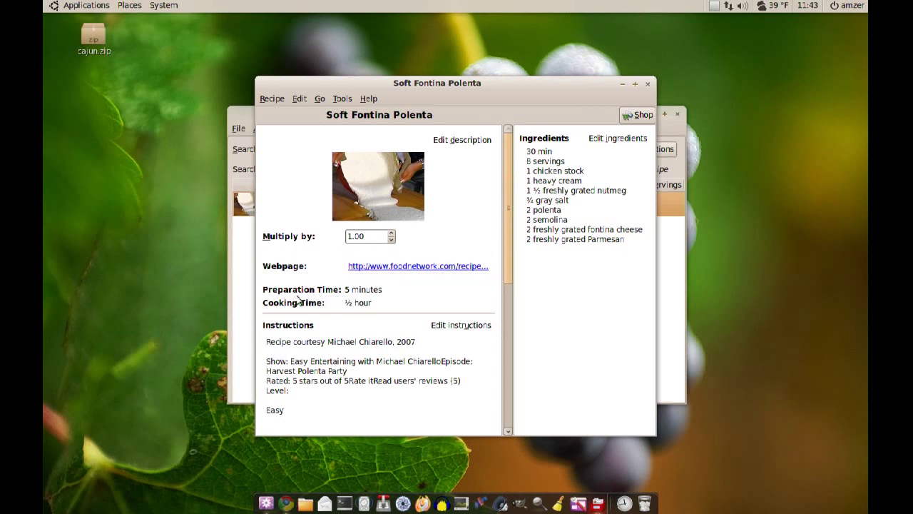
left_click_drag(512, 240, 506, 332)
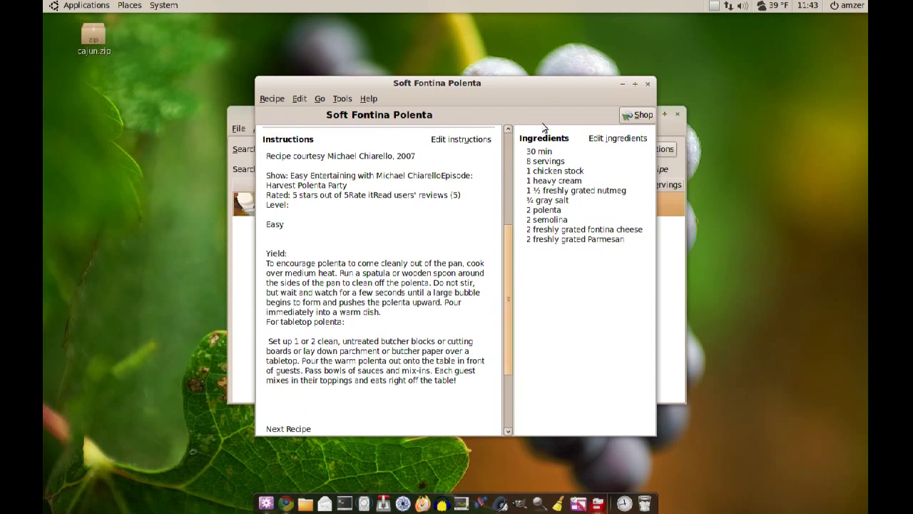
left_click(647, 85)
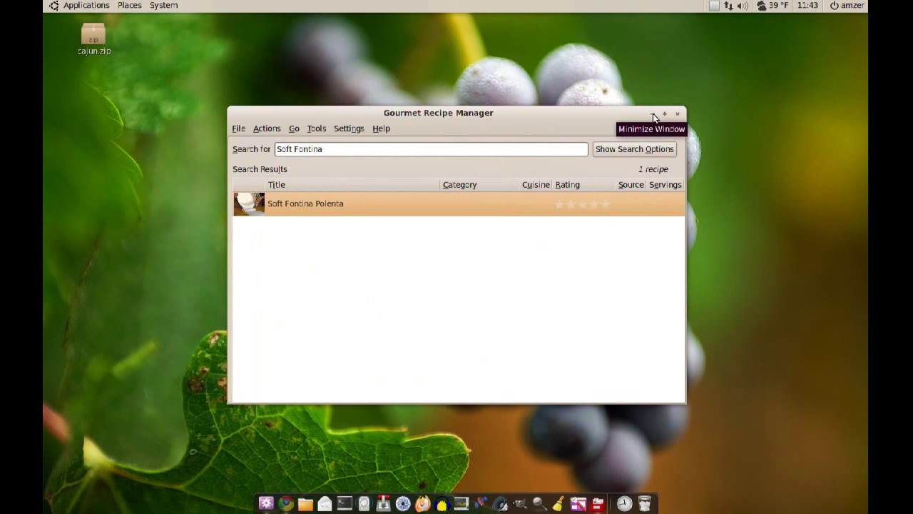
View the blank form for a new recipe, close it without entering anything, and minimize the recipe manager
left_click(233, 128)
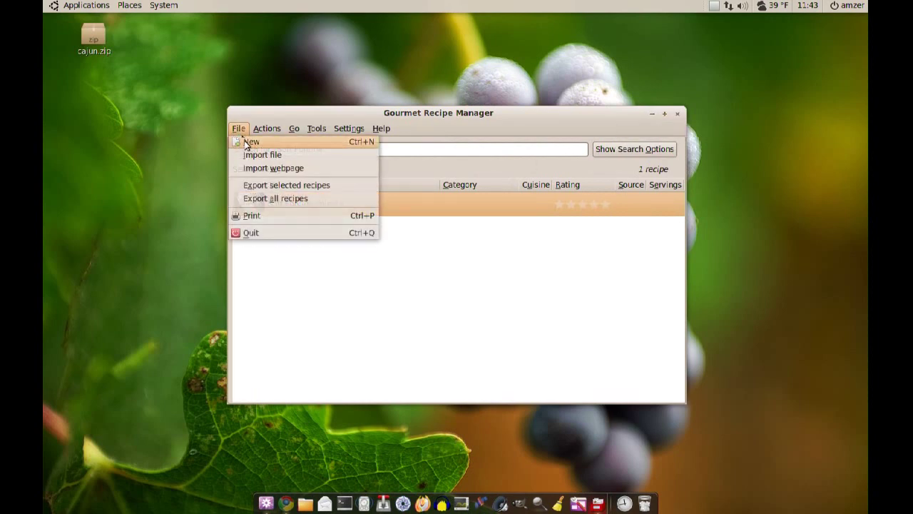
left_click(246, 141)
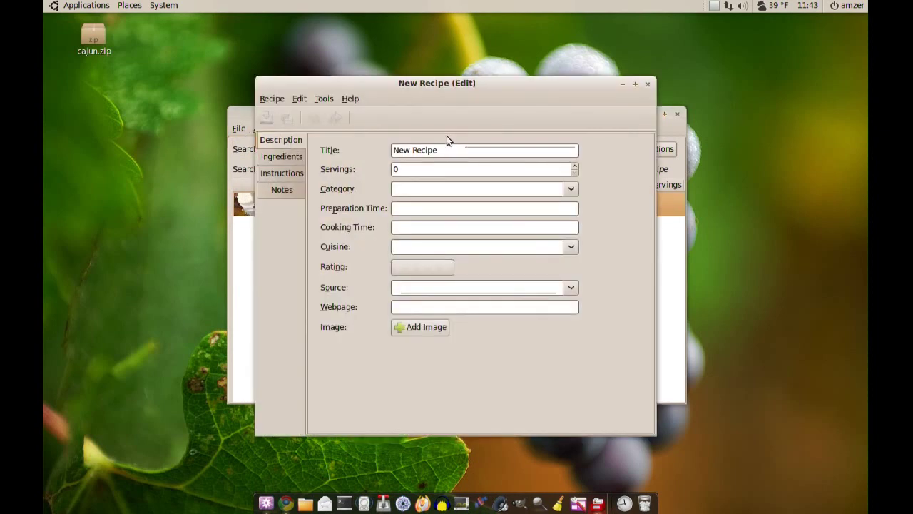
left_click(648, 84)
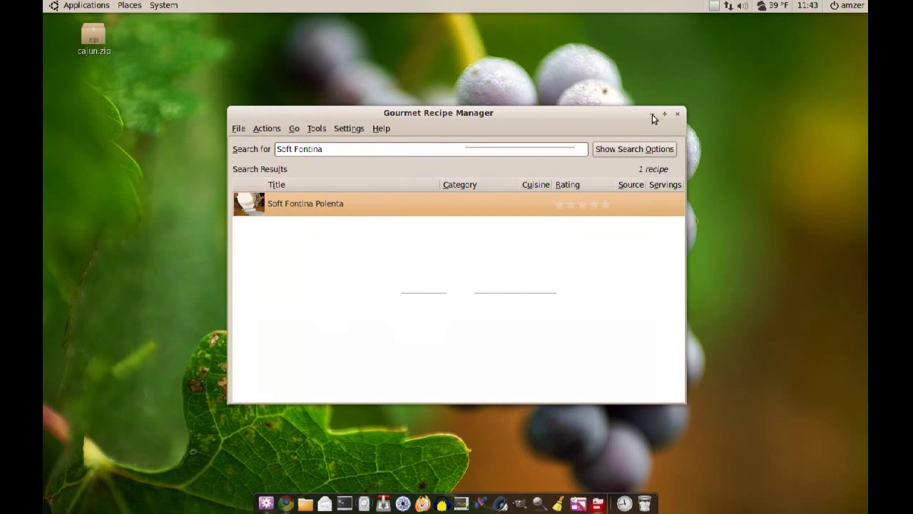
left_click(651, 114)
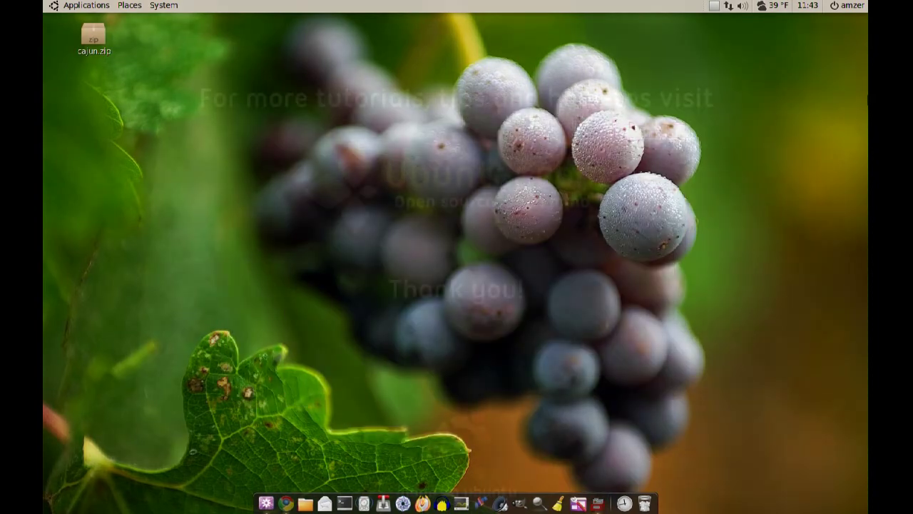